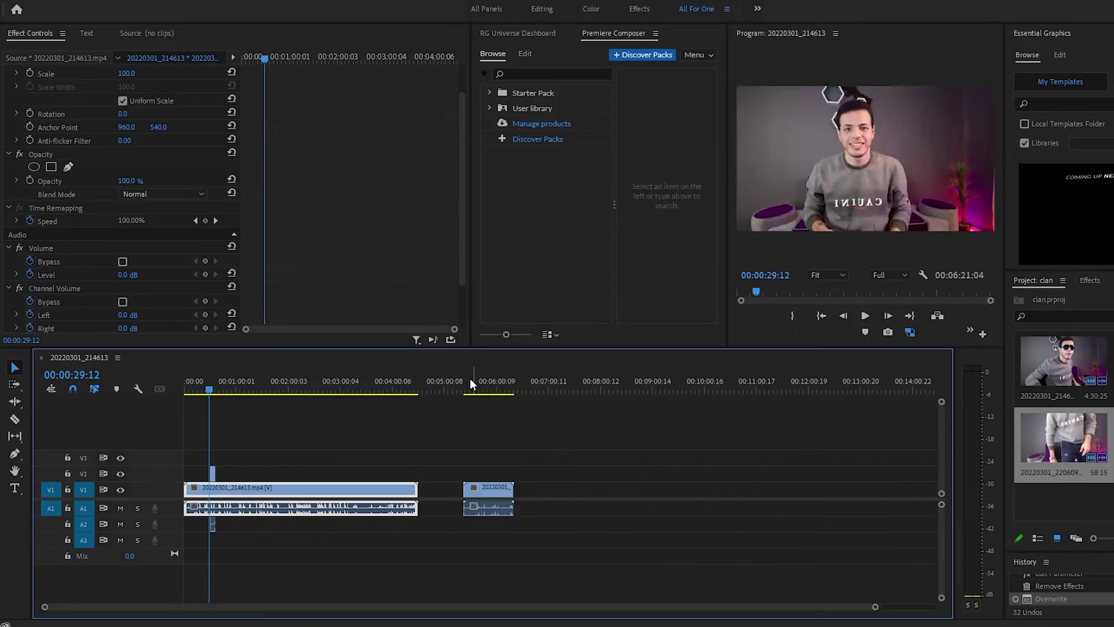
Trim the 20220301_220609 clip to 6 seconds 19 frames and move it to end at the playhead
drag(470, 378, 628, 378)
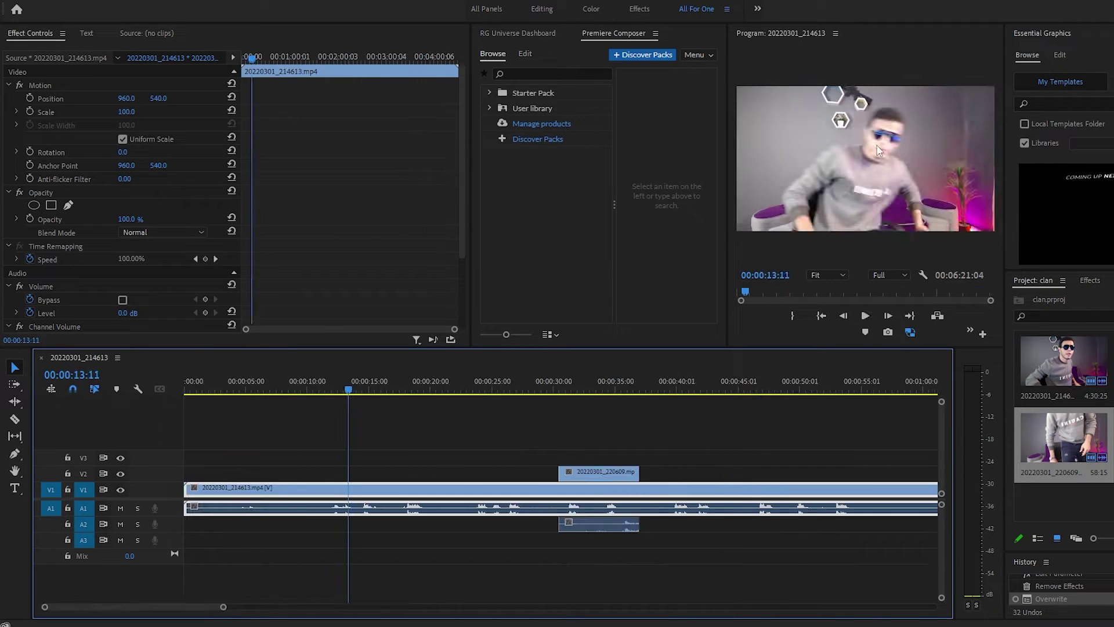
drag(426, 469, 356, 467)
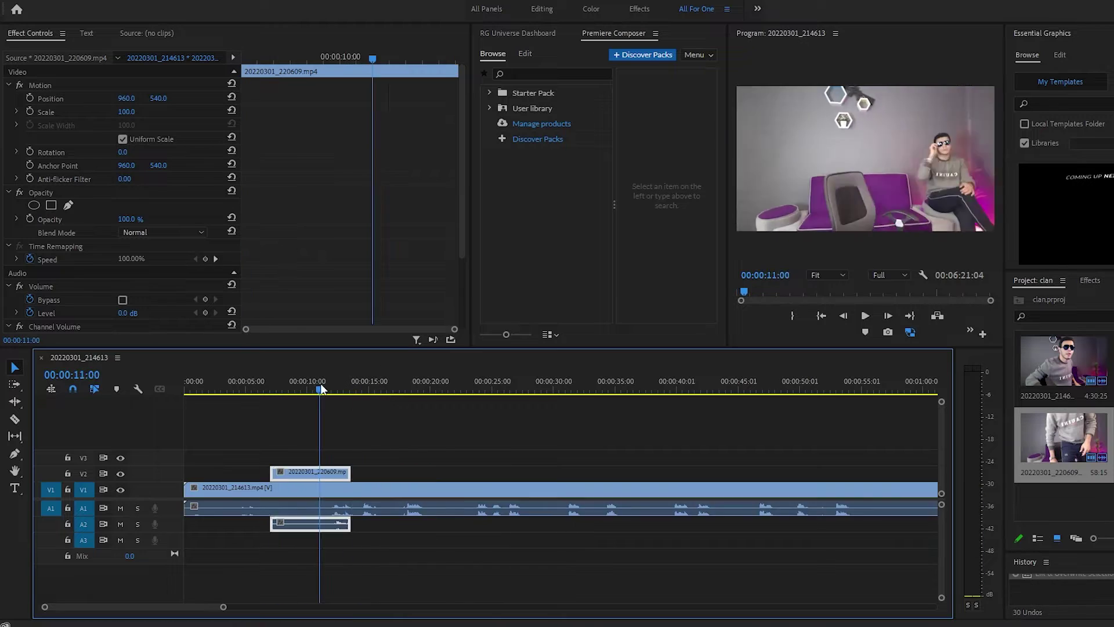
key(=)
drag(546, 472, 599, 481)
click(510, 381)
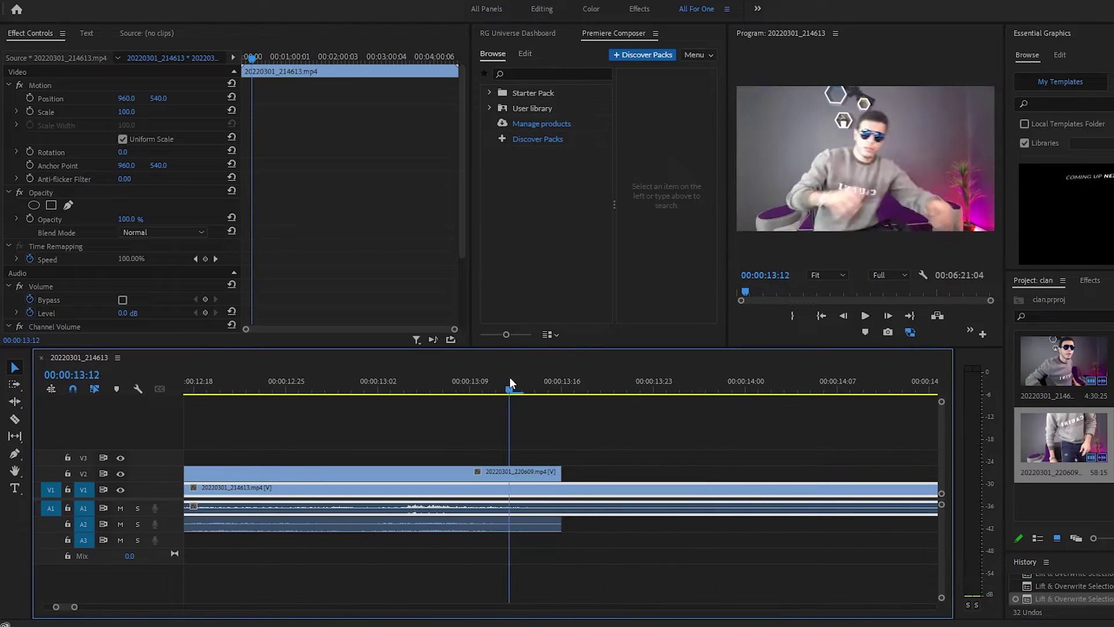
key(space)
Ripple-delete the gaps so the clips start at 00:00, then play back the sequence
key(minus)
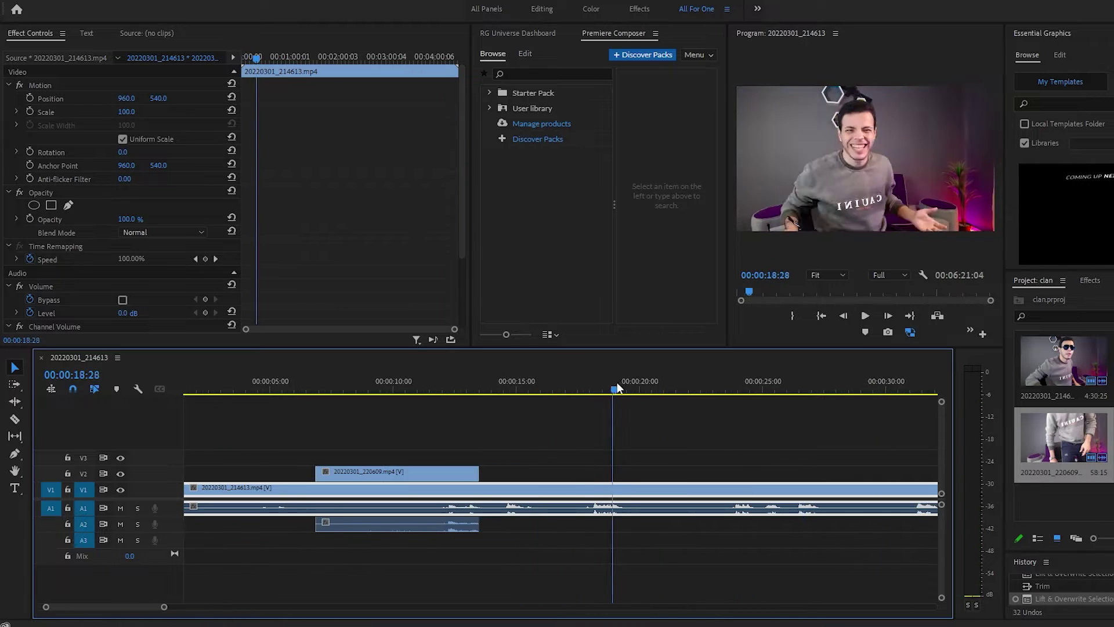
click(537, 390)
key(q)
key(q)
key(equal)
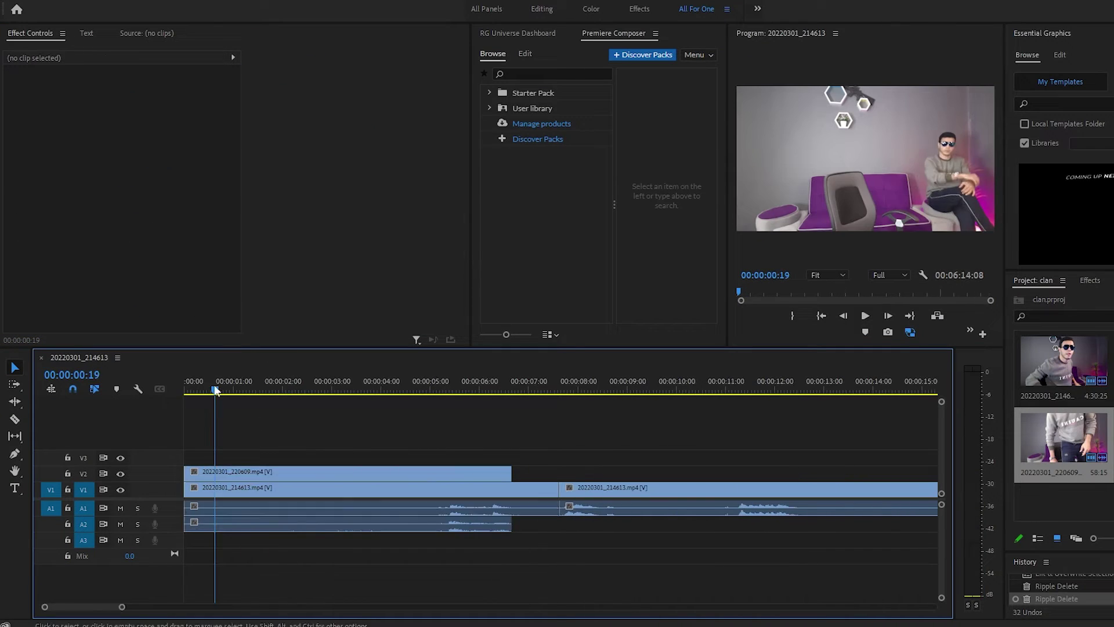
key(space)
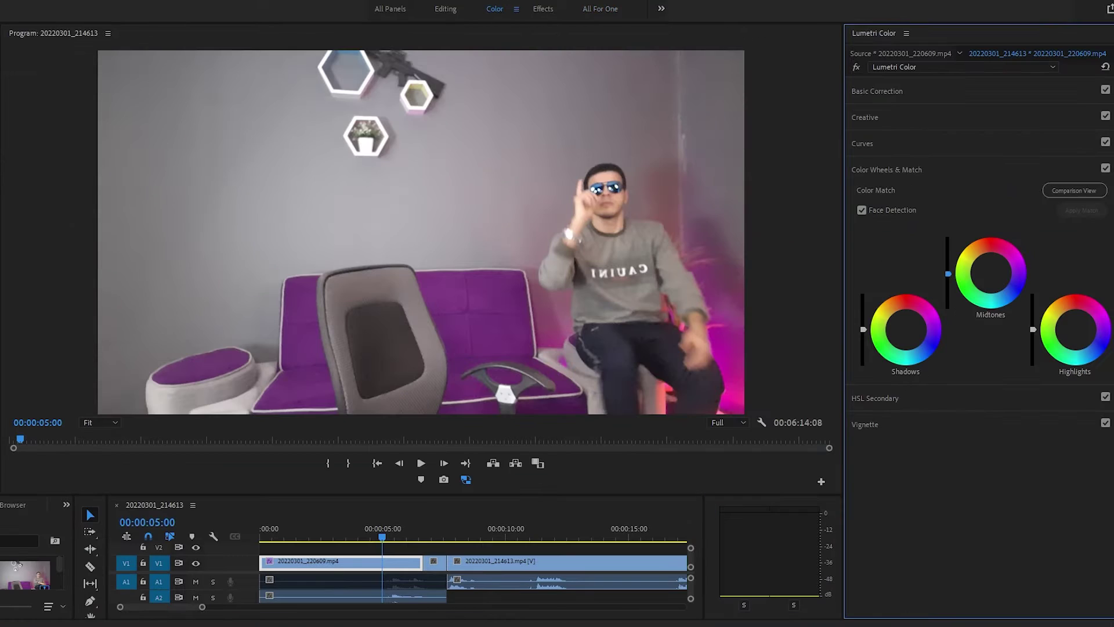
Lower the Lumetri exposure to -0.5 and pull the RGB curve down to darken the clip
click(865, 117)
click(877, 91)
drag(1002, 217, 990, 217)
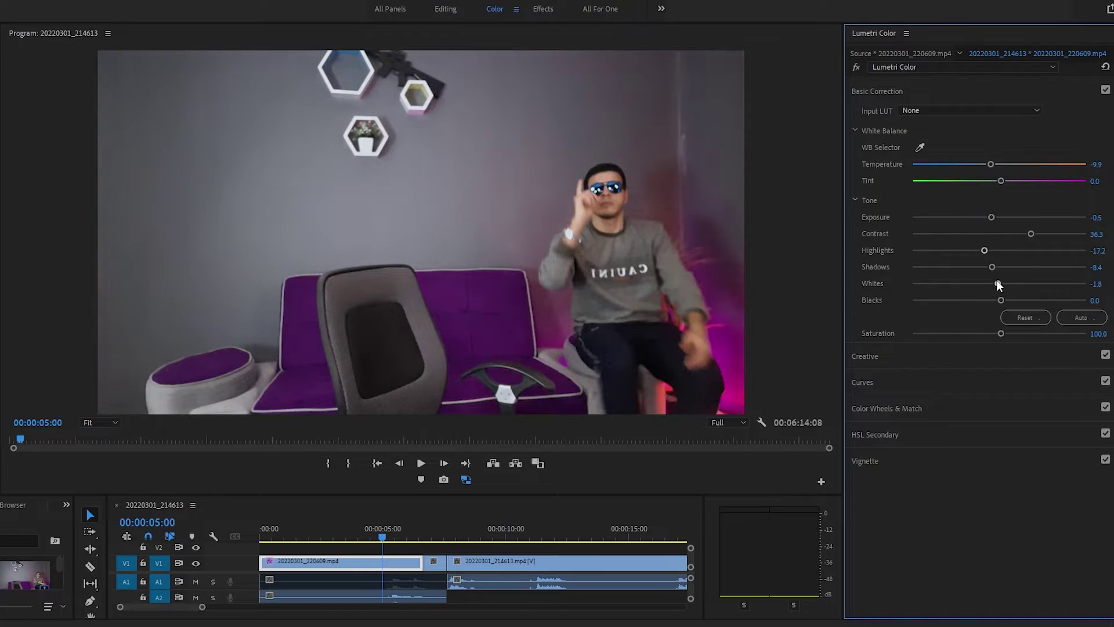
click(864, 356)
click(920, 516)
click(863, 143)
drag(958, 307, 958, 322)
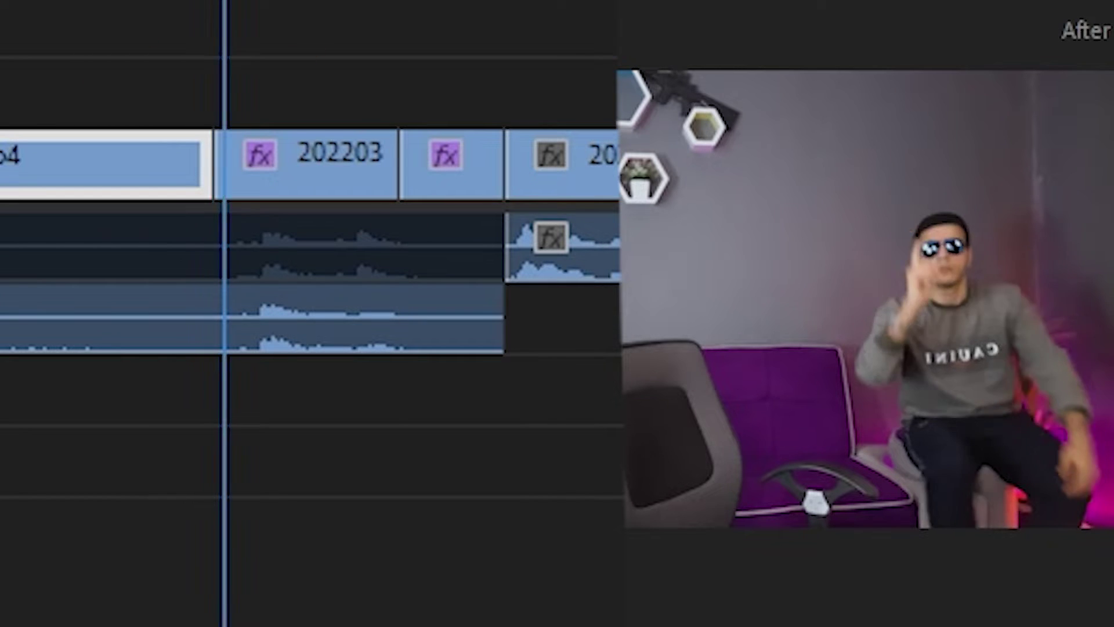
Split the 20220301_220609 clip with a razor cut at the playhead
click(298, 192)
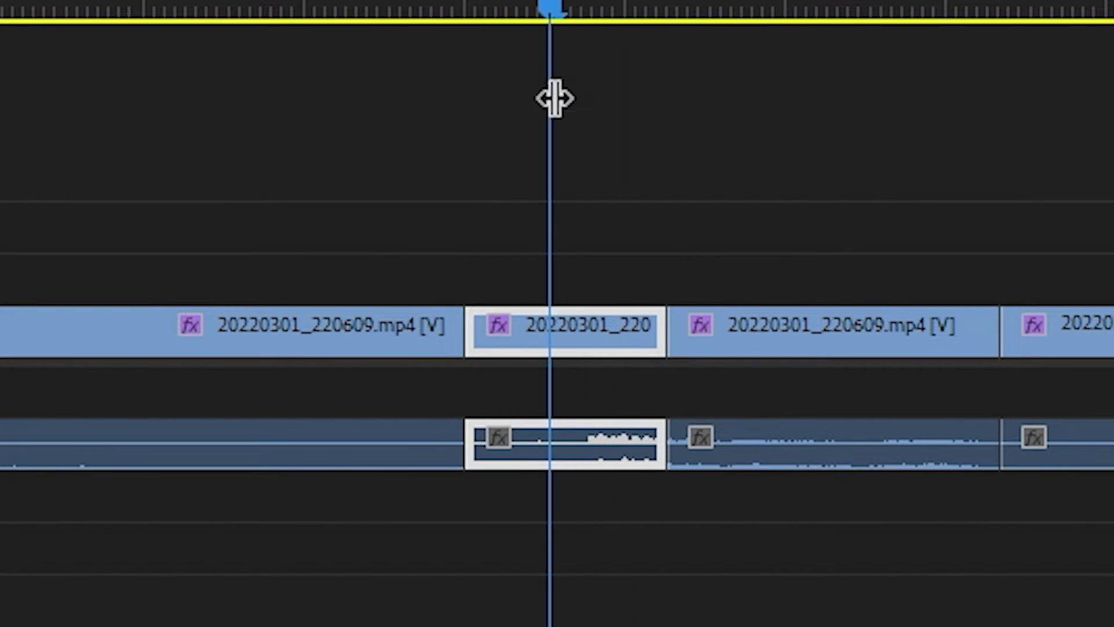
Speed the first short piece to 300% with Frame Blending and delete the resulting gap
right_click(574, 348)
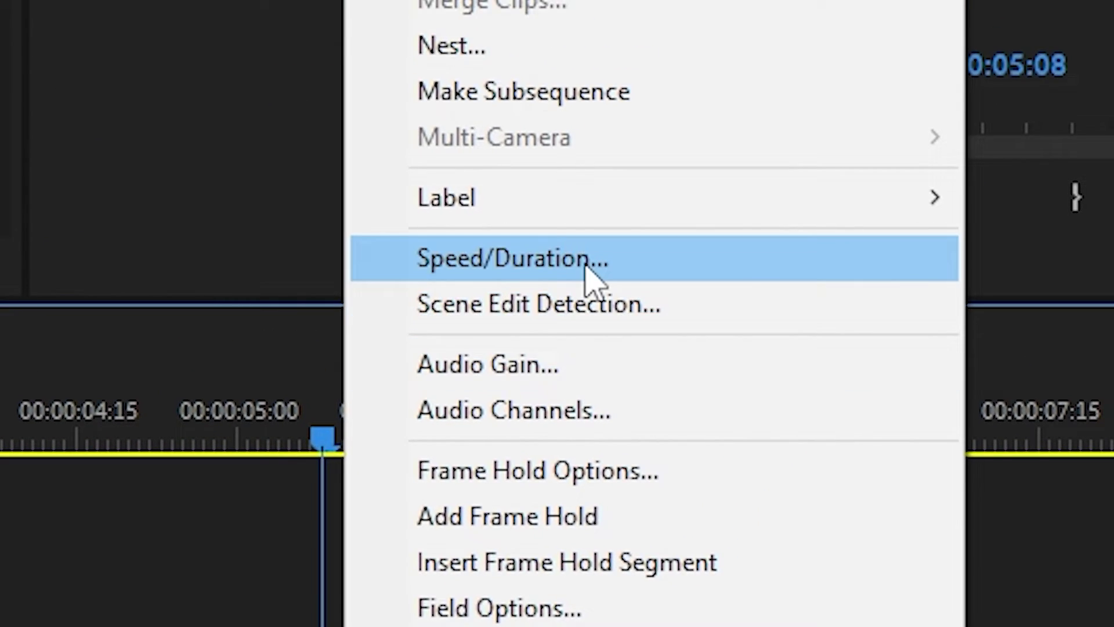
click(627, 179)
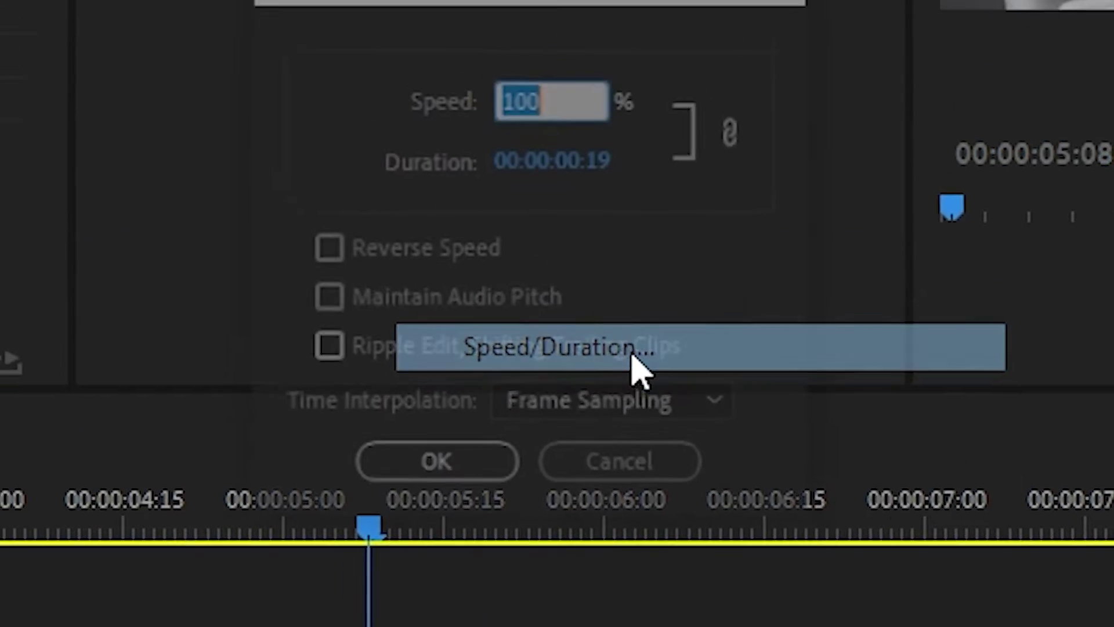
click(554, 152)
text(300)
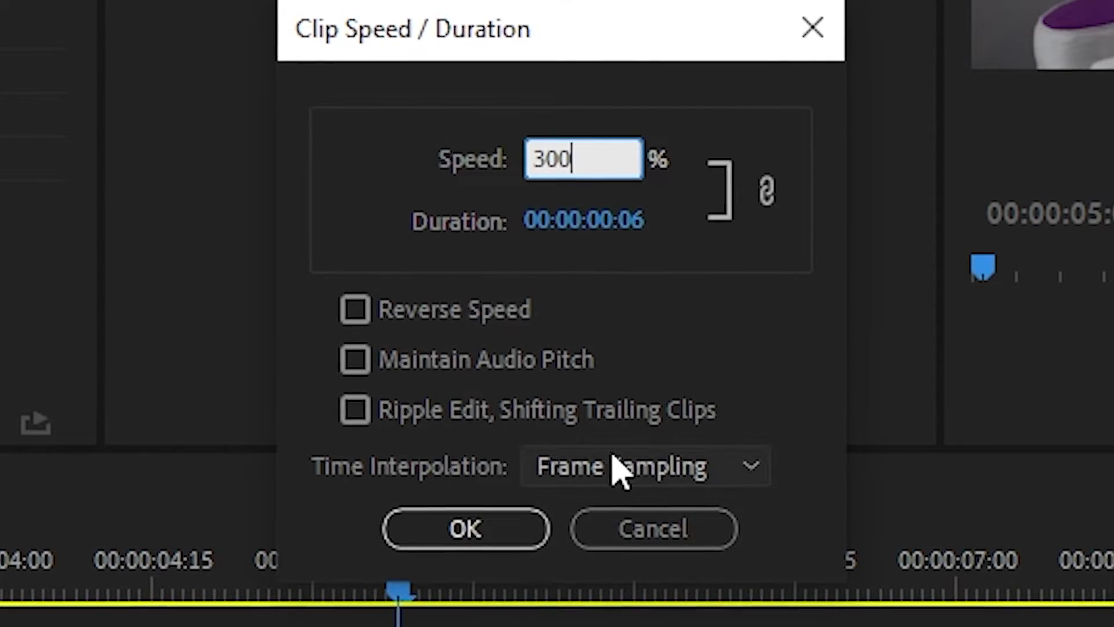
click(617, 467)
click(685, 558)
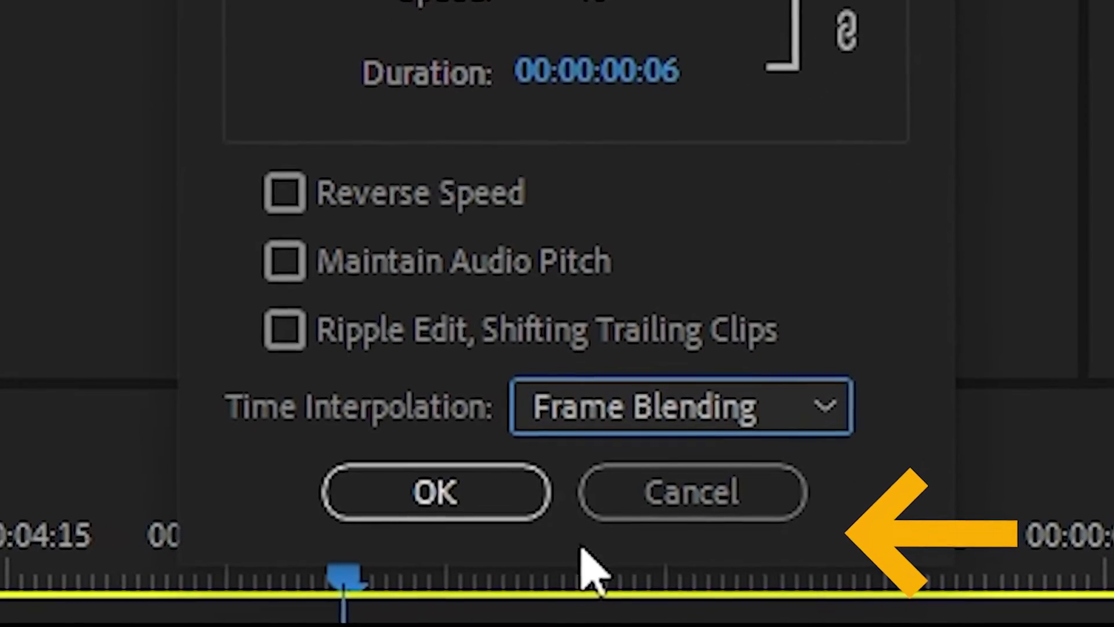
click(502, 491)
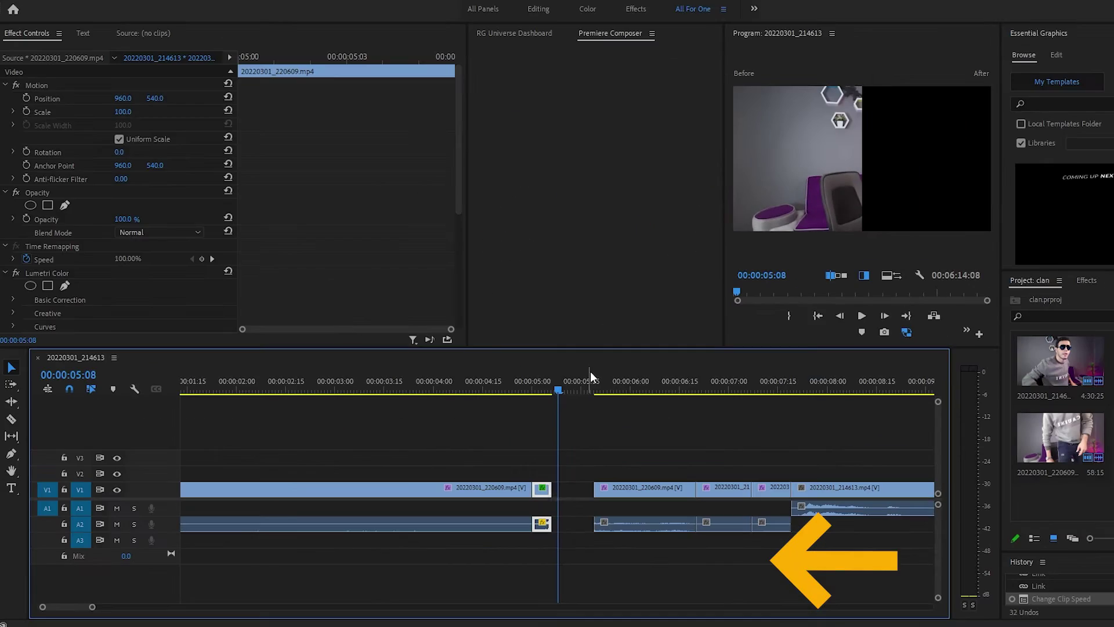
click(575, 494)
key(Delete)
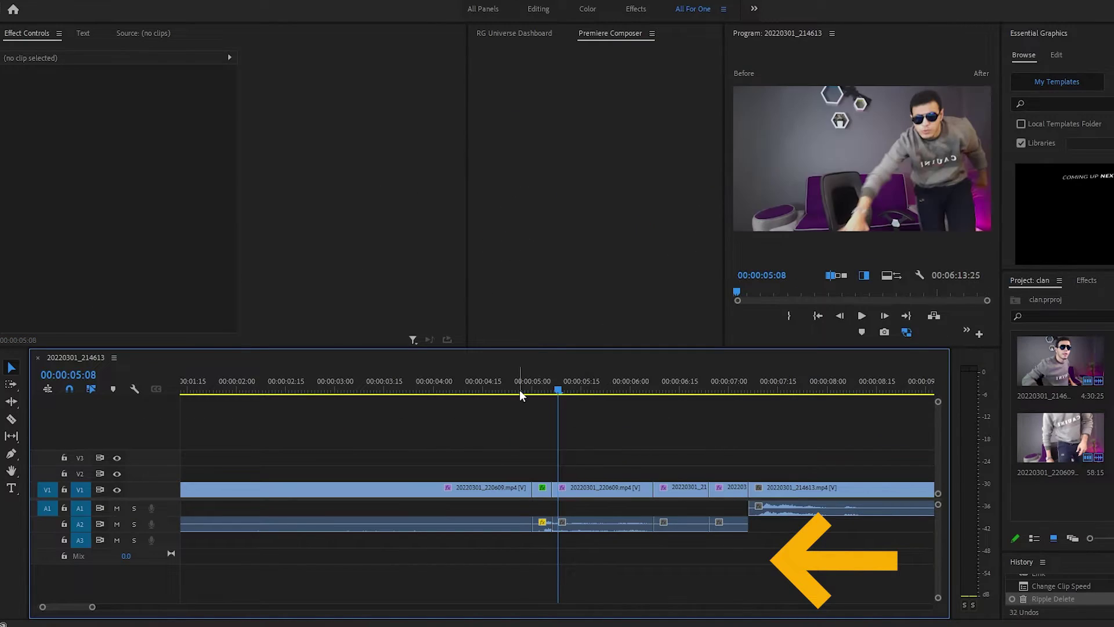
Speed the next piece to 500% with Frame Blending, preview it, and delete the gap
right_click(577, 492)
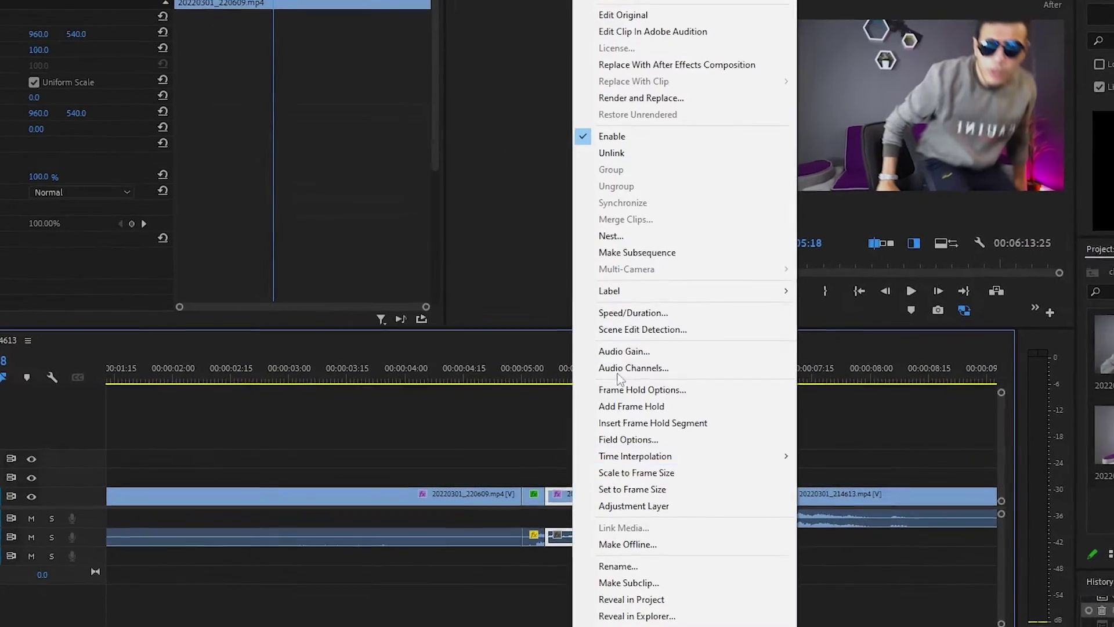
click(615, 386)
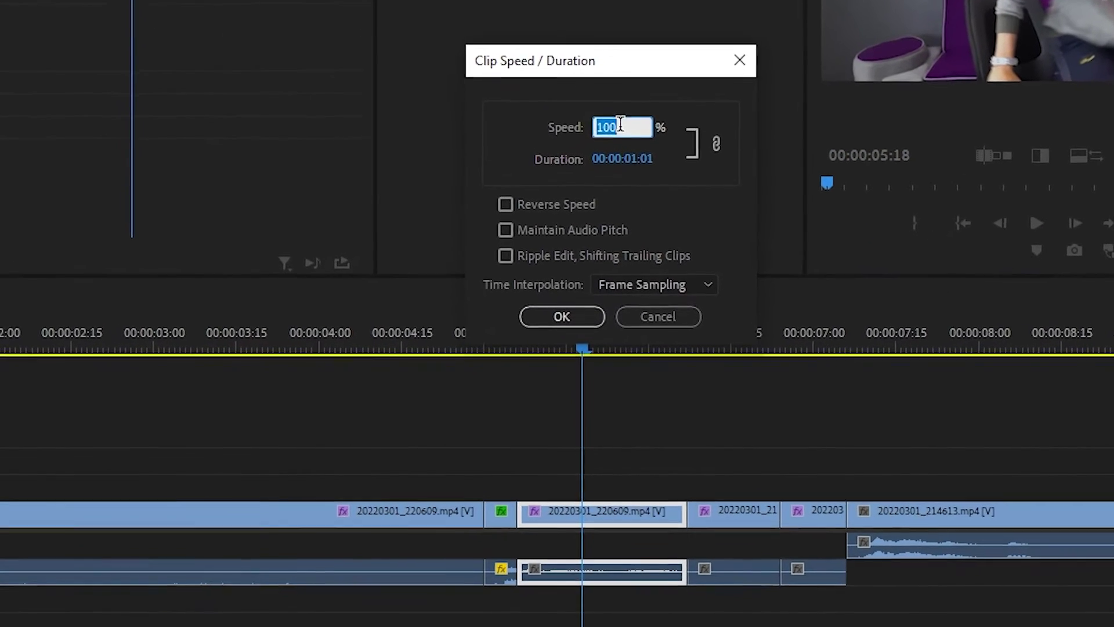
text(500)
click(653, 296)
click(660, 320)
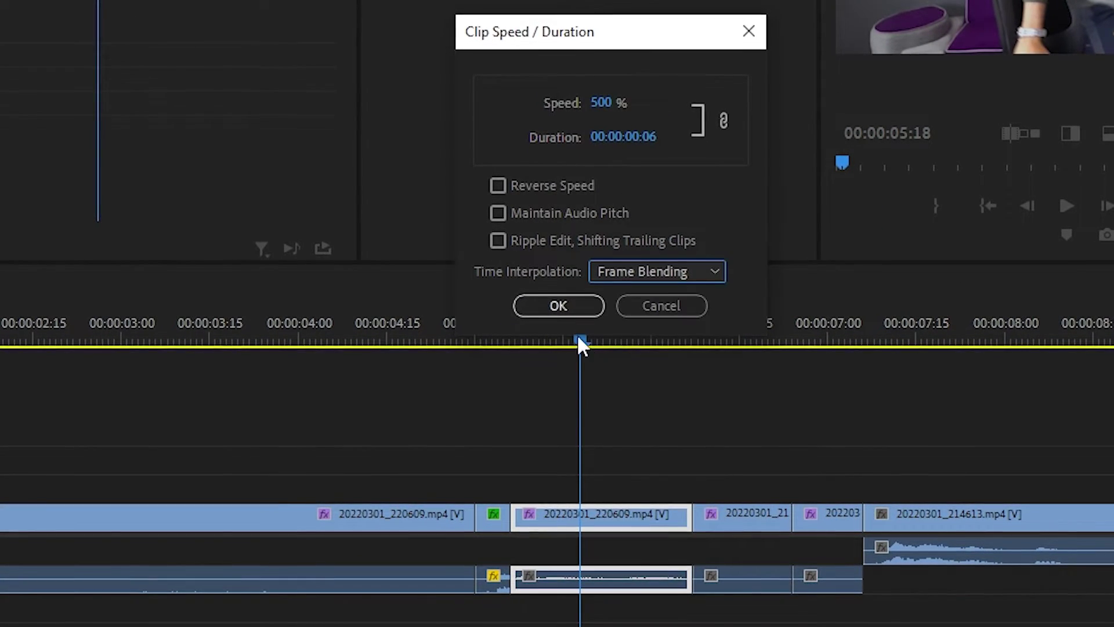
click(558, 306)
click(451, 329)
key(space)
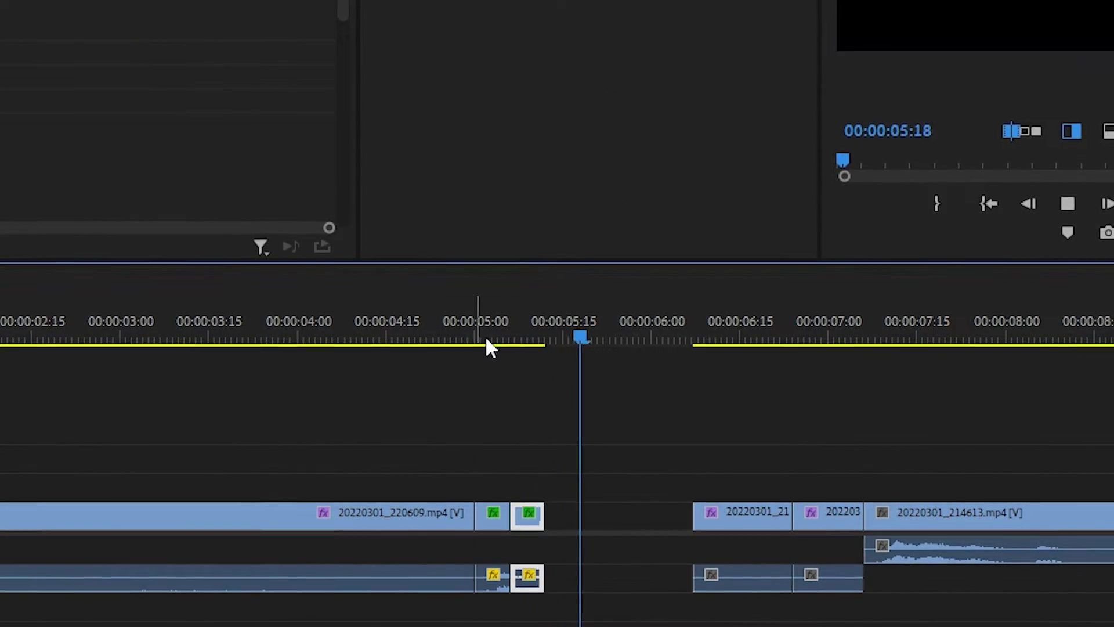
key(space)
click(614, 514)
key(Delete)
Preview from 00:00:05:00, then set the following piece to 200% speed with Frame Blending
click(470, 326)
key(space)
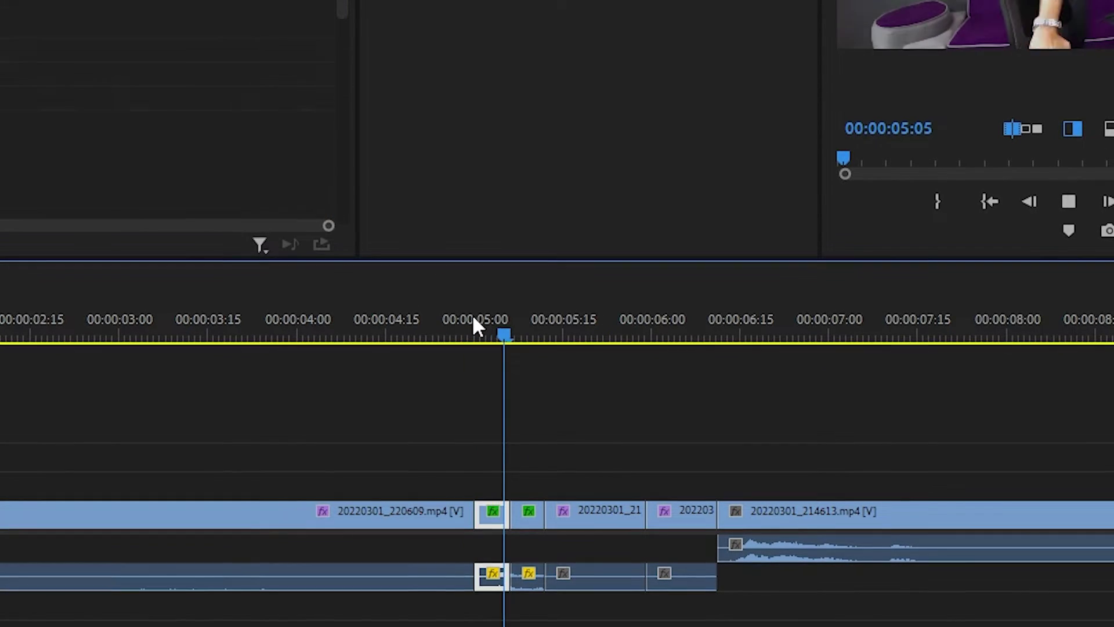
click(472, 318)
key(space)
click(607, 511)
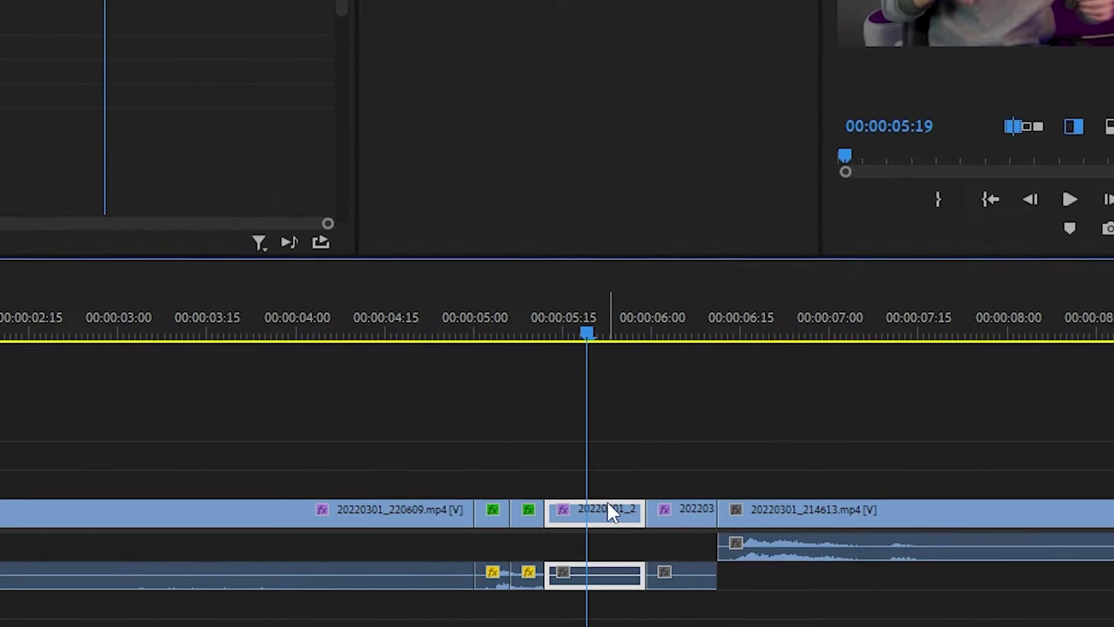
right_click(605, 508)
click(691, 231)
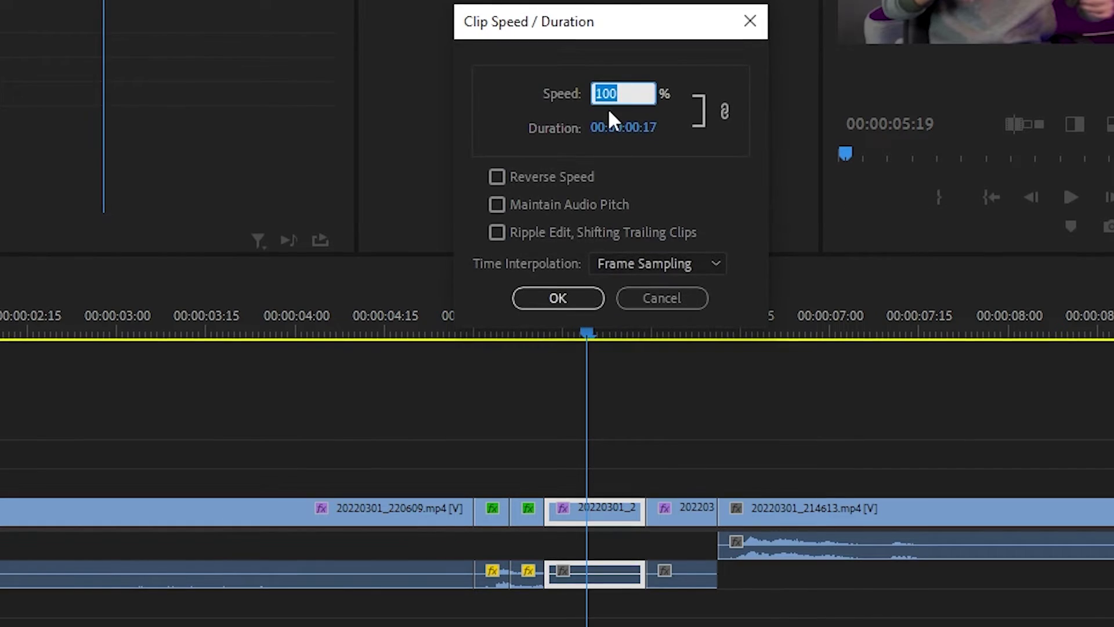
text(200)
click(681, 264)
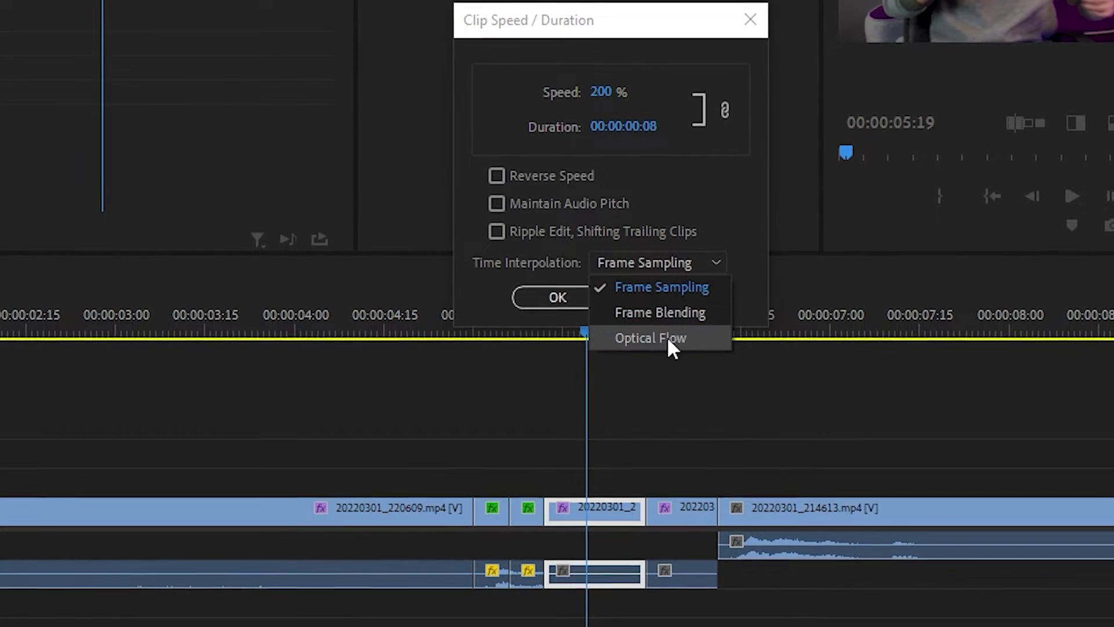
click(664, 316)
key(Return)
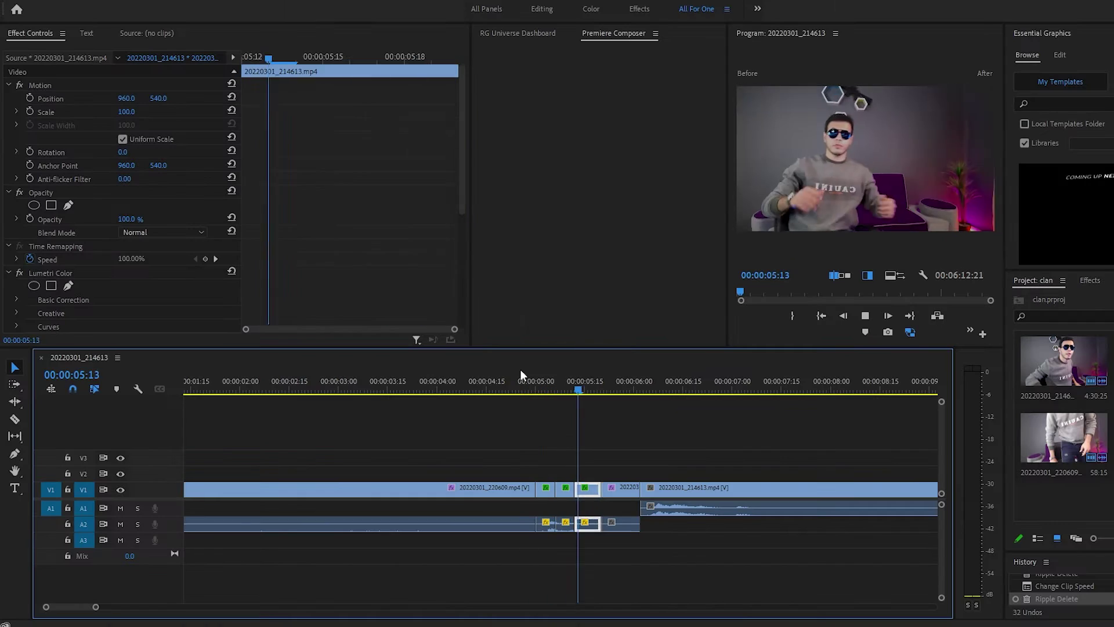
click(618, 384)
Apply -10 dB audio gain to the short A2 pieces at the cut and play it back
drag(552, 546, 607, 516)
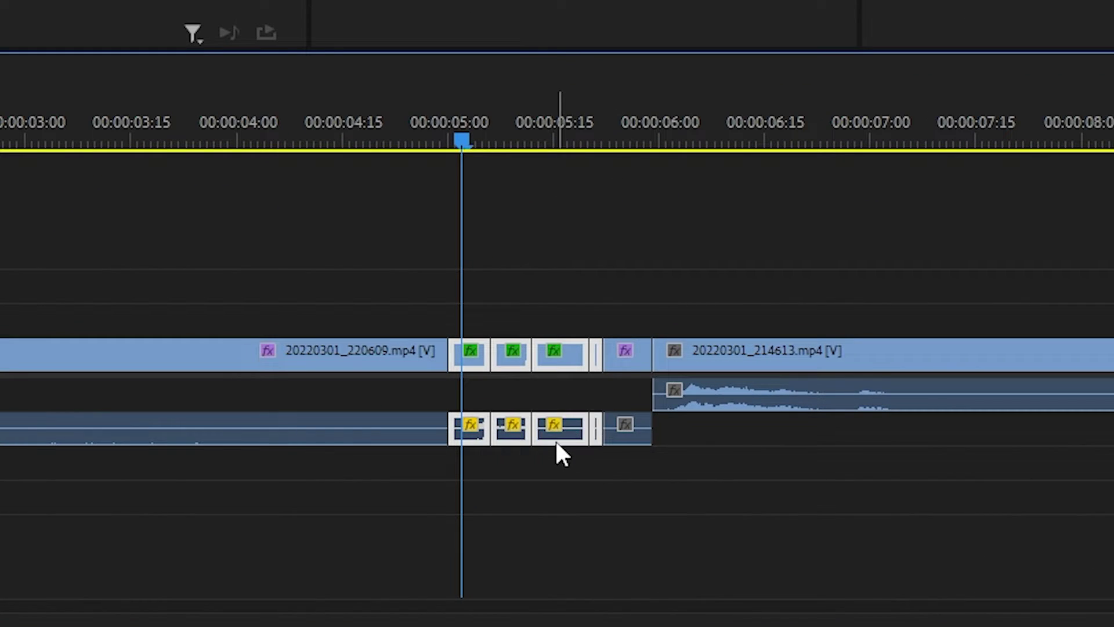
right_click(556, 443)
click(698, 125)
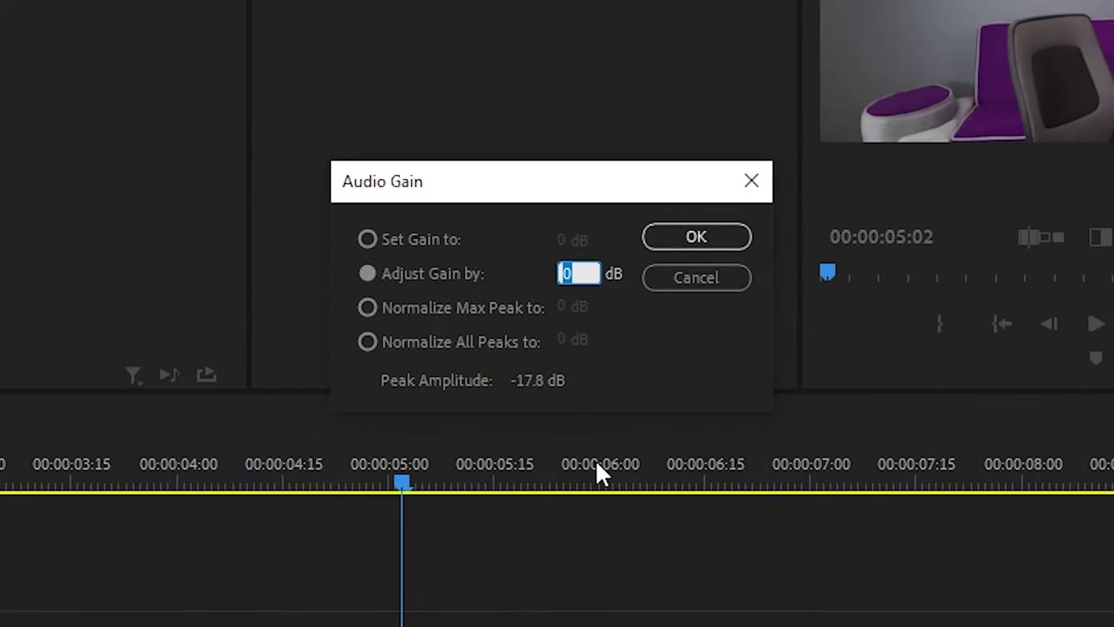
text(-10)
key(Return)
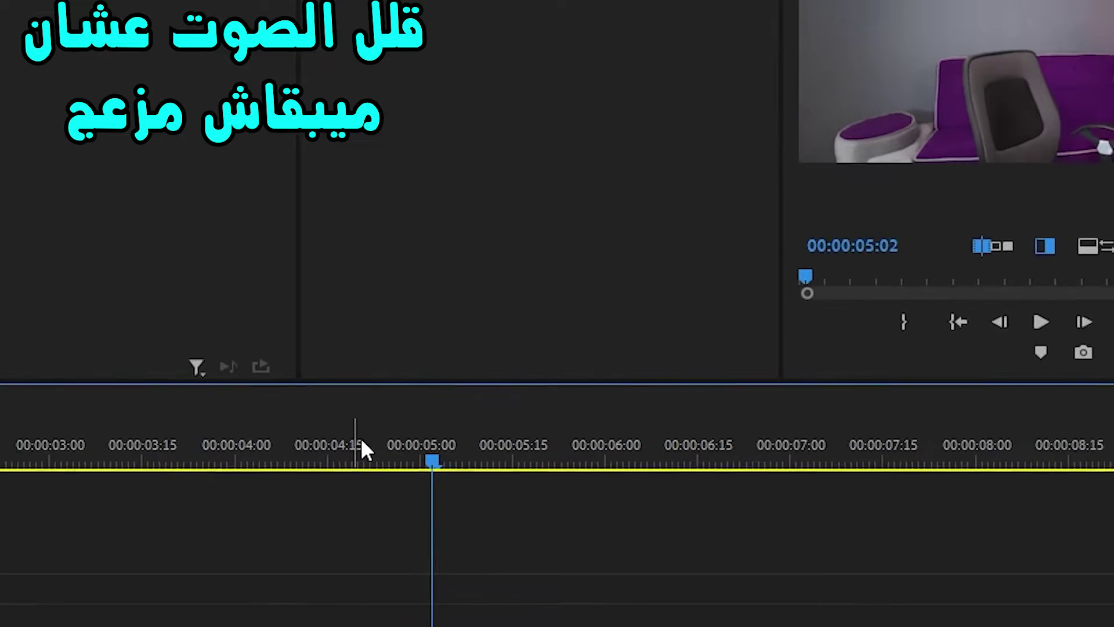
key(space)
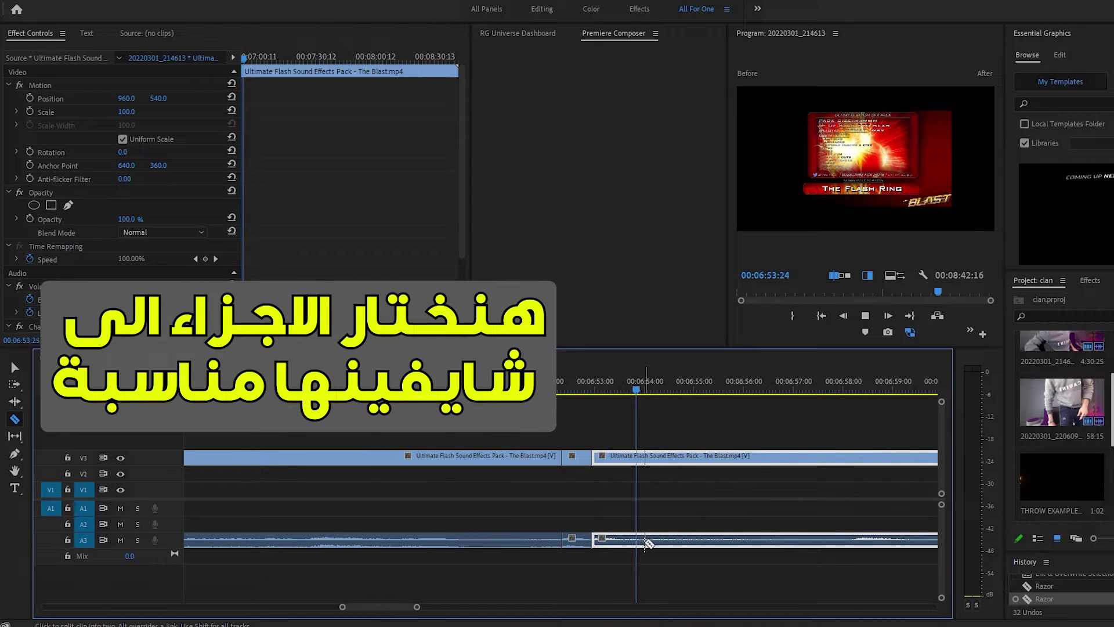
Razor and unlink the sound effects clip, then move its audio pieces beneath the cut on A3
click(682, 540)
key(v)
right_click(631, 540)
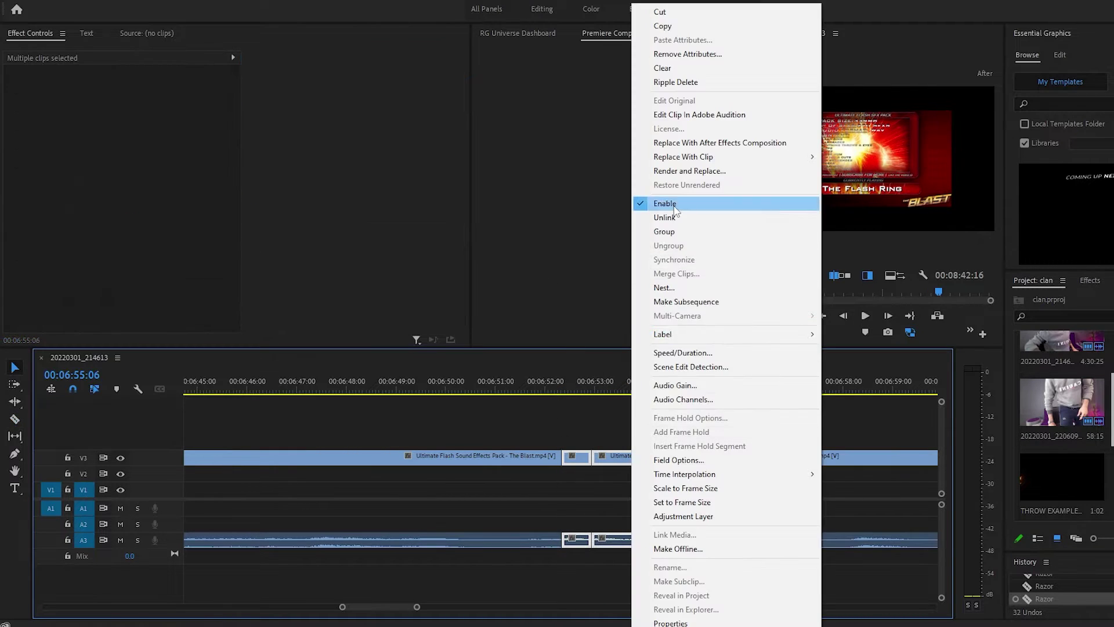
click(656, 219)
drag(629, 543, 279, 525)
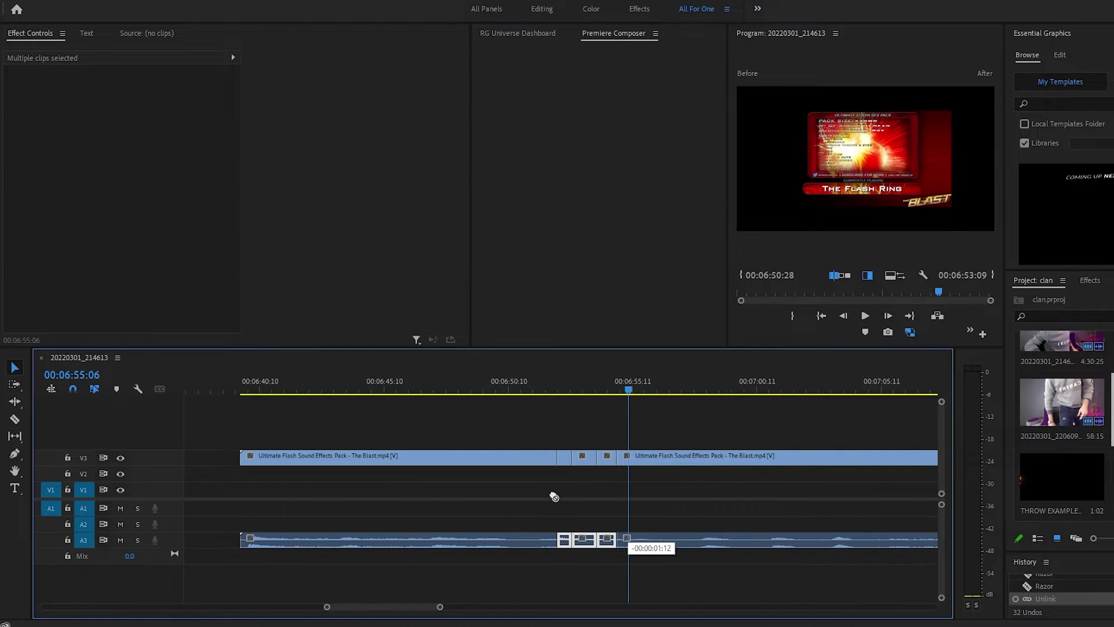
key(backslash)
drag(192, 548, 619, 548)
key(backslash)
Delete the middle flash sound piece, close the gap, and trim the remaining sound to fit the cut
click(612, 382)
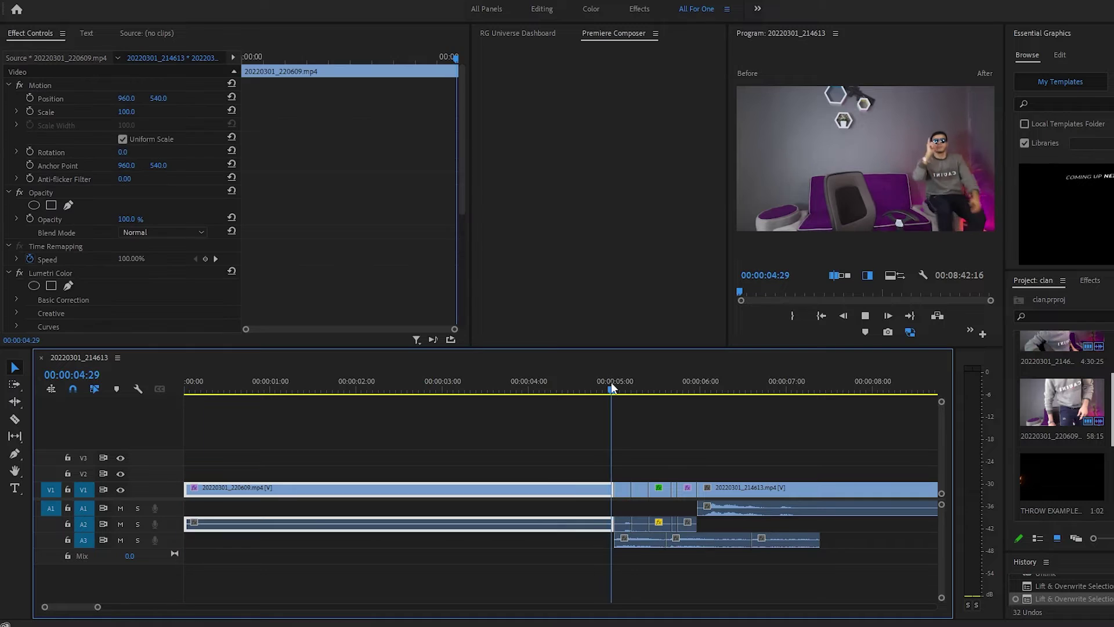
click(737, 542)
key(Delete)
drag(794, 546, 677, 541)
key(space)
click(634, 383)
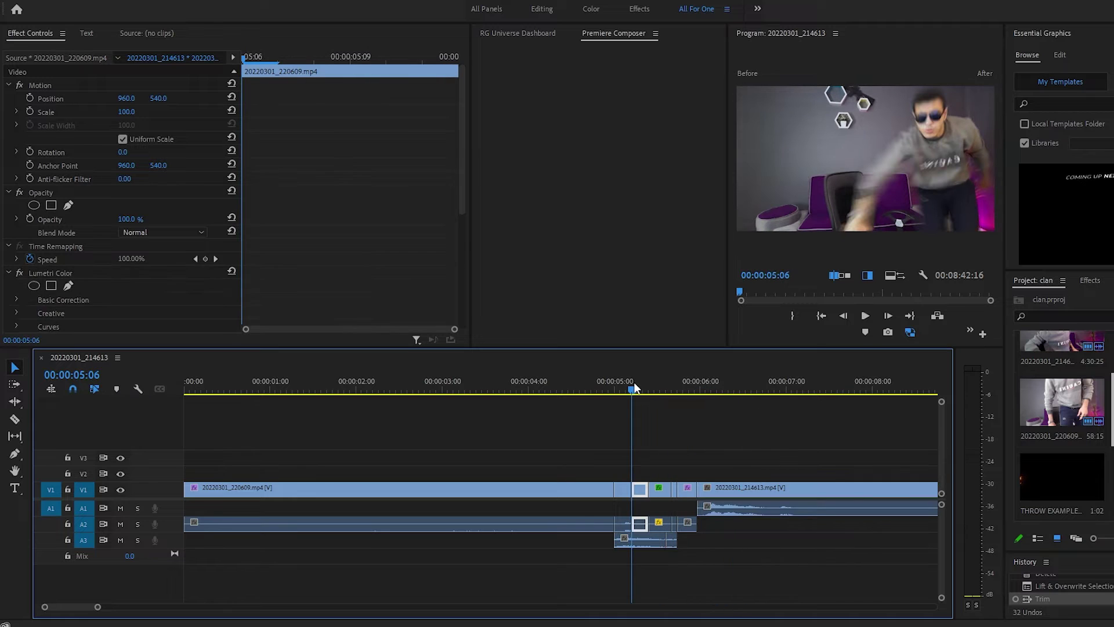
click(669, 542)
key(=)
drag(560, 523, 560, 615)
Add the electricity 1.mp4 sound from the Editing bin on A4 and lower its gain by 4 dB
click(514, 386)
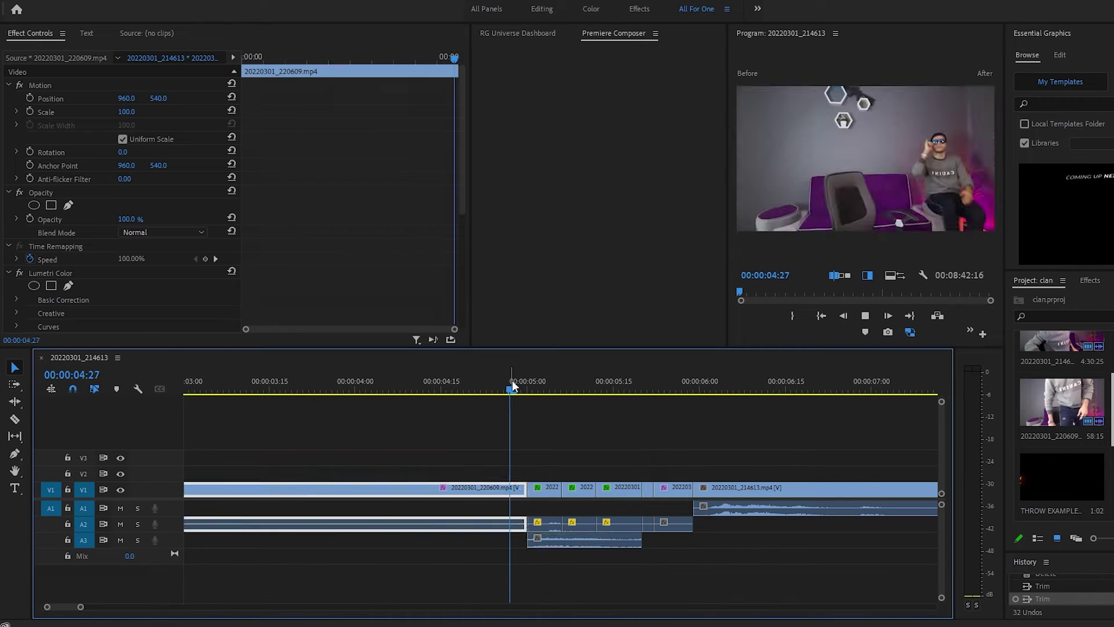
key(space)
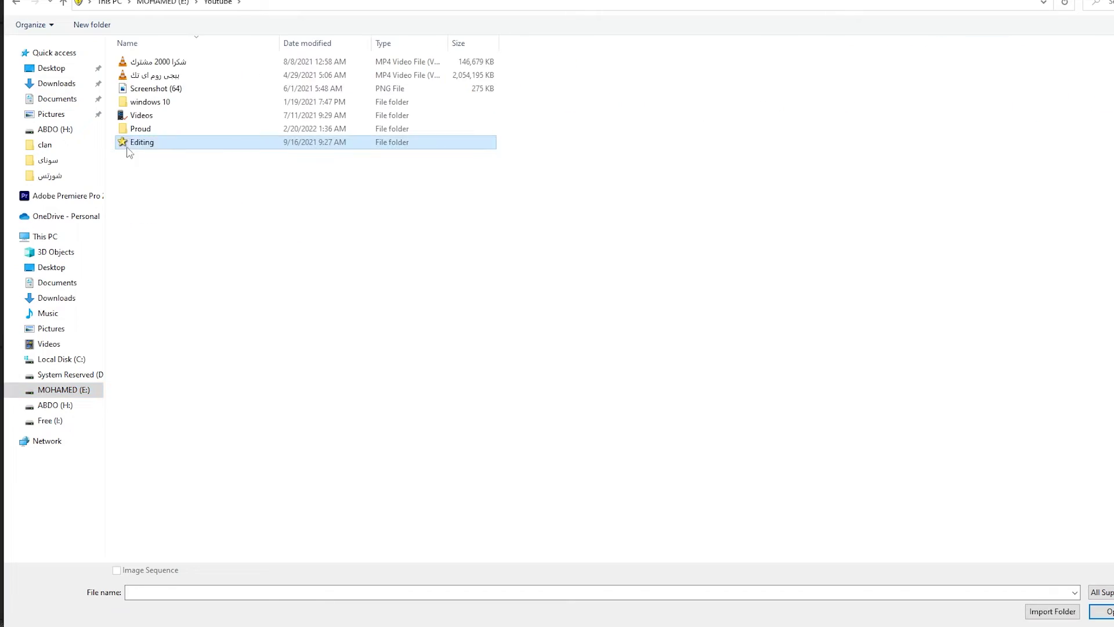
double_click(128, 145)
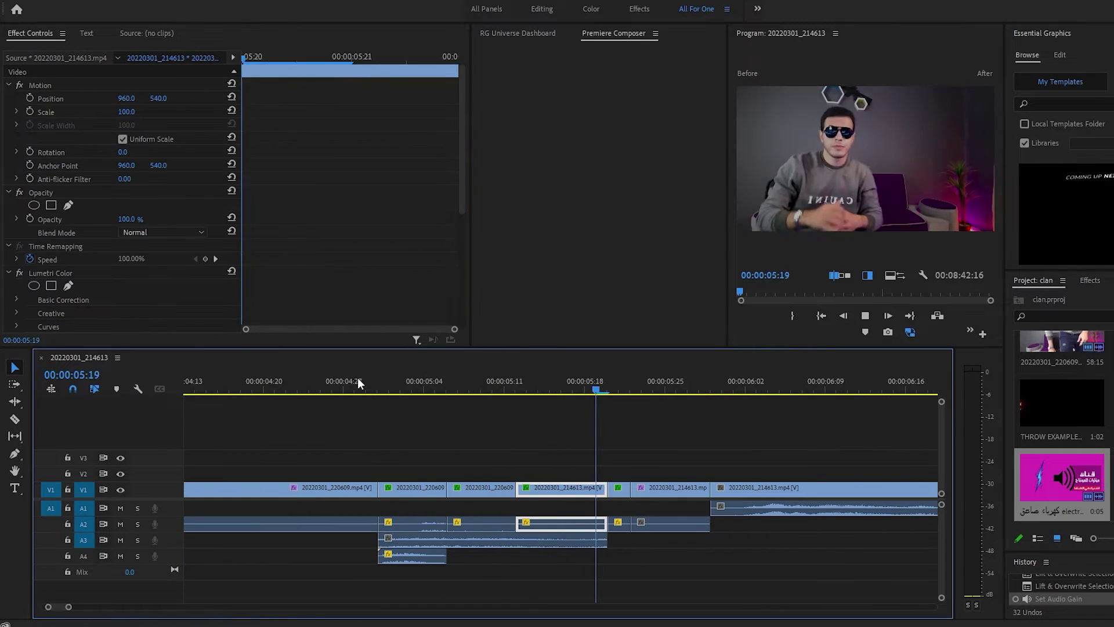
key(space)
click(403, 559)
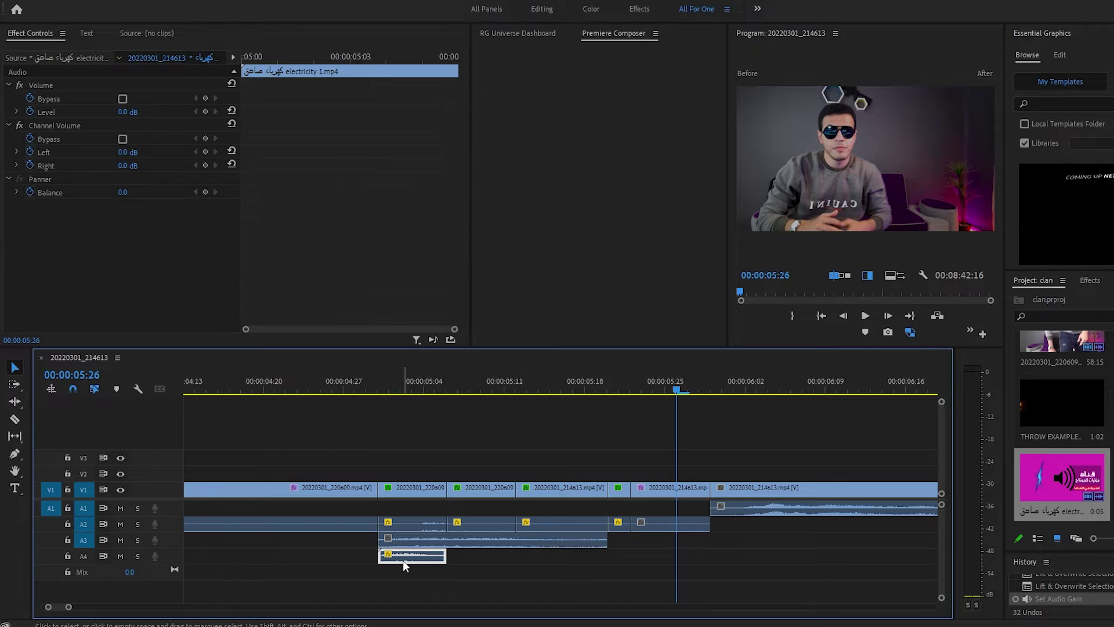
text(g-)
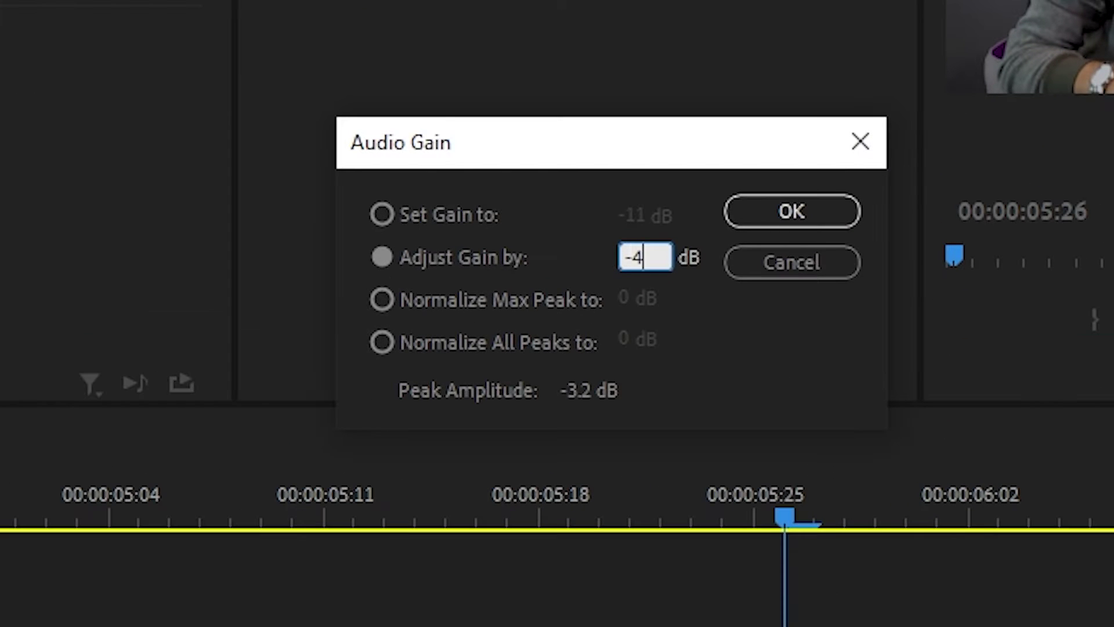
key(Return)
Preview the cut from 00:00:05:13 with the new sounds and drag in the THROW EXAMPLE clip
click(347, 377)
key(space)
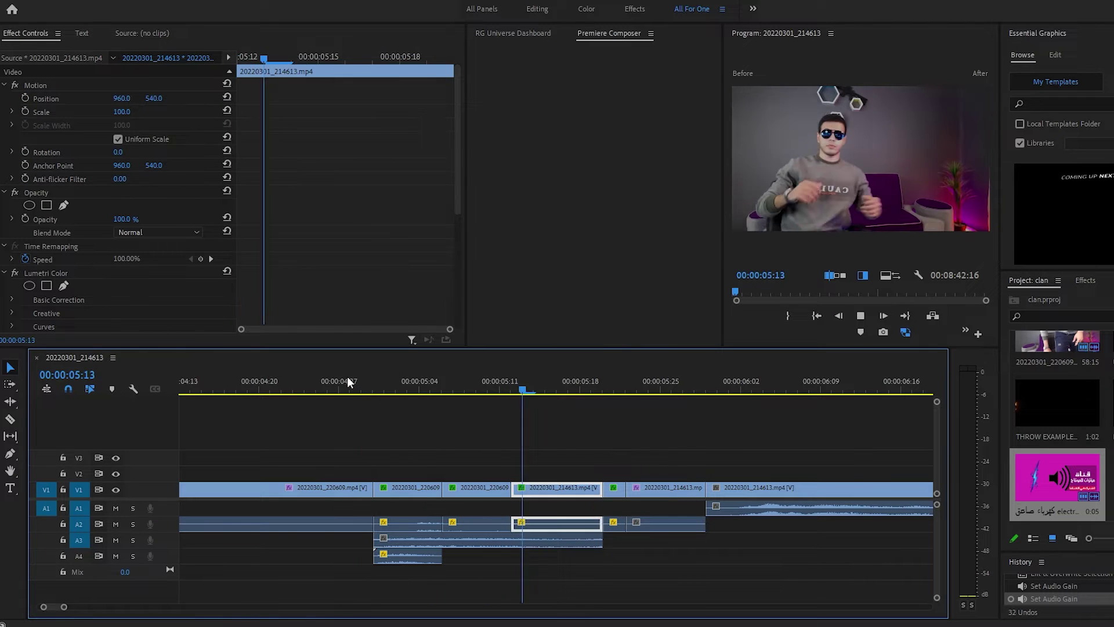
key(minus)
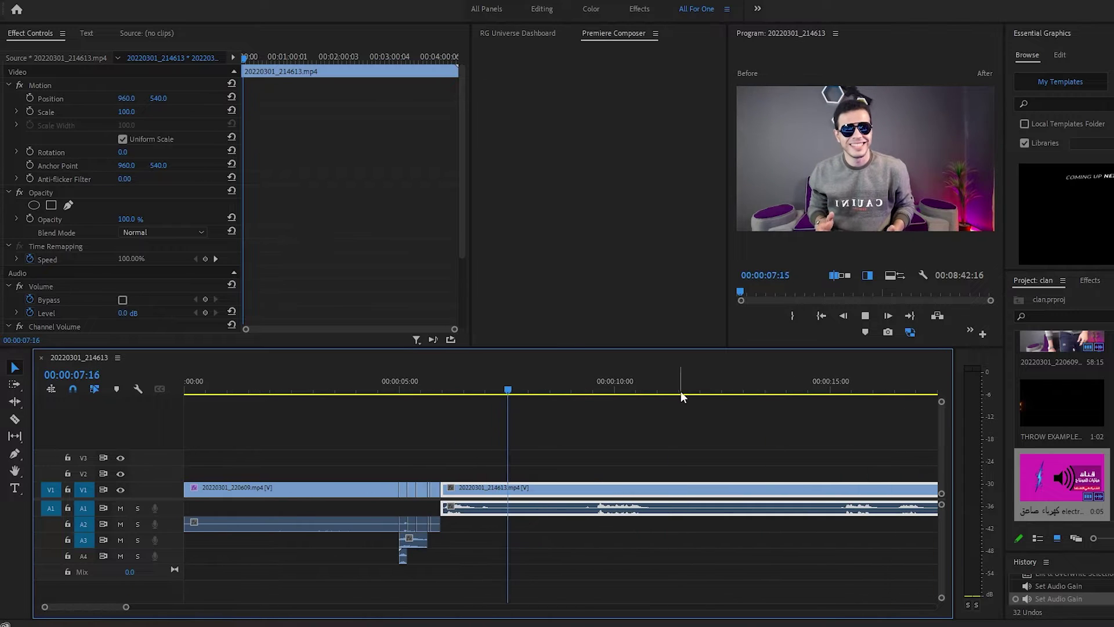
key(space)
key(minus)
drag(1062, 403, 427, 436)
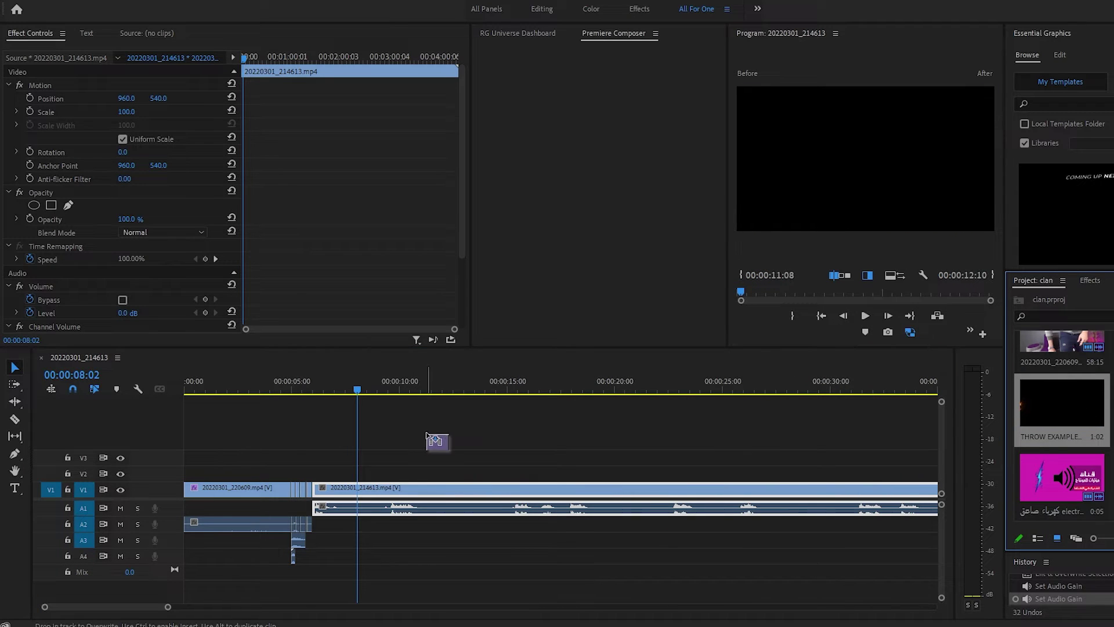
Place the THROW EXAMPLE clip on V2 starting at 00:00:05:00 and step through its fire frames
drag(318, 473, 318, 473)
click(306, 382)
key(equal)
key(equal)
key(equal)
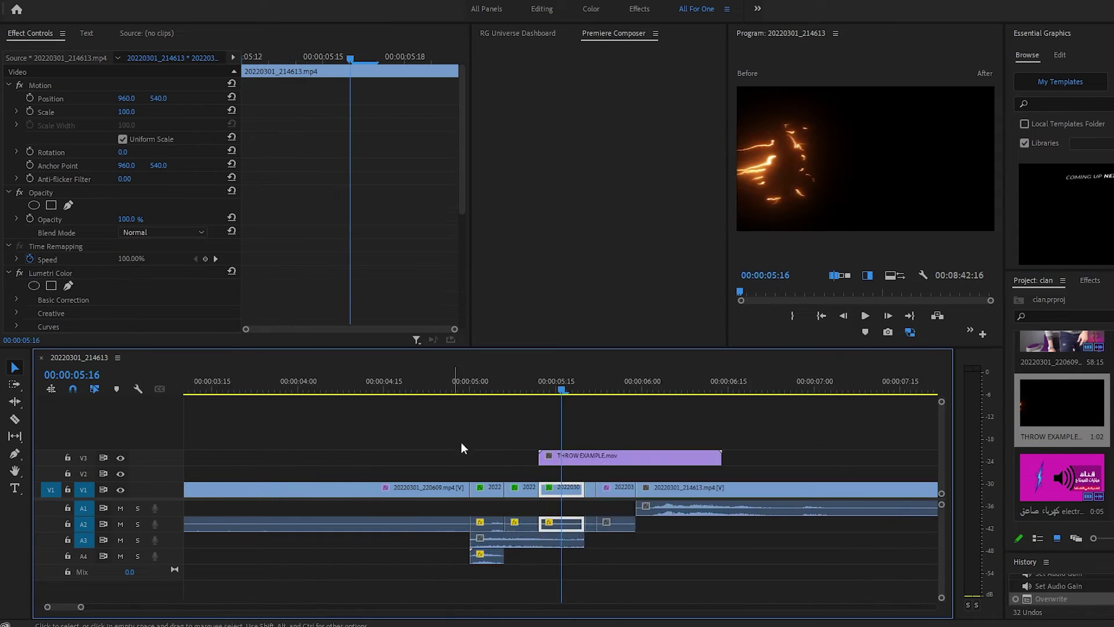
mouse_move(474, 473)
mouse_down()
mouse_move(544, 471)
mouse_move(473, 473)
mouse_up()
drag(467, 383, 477, 383)
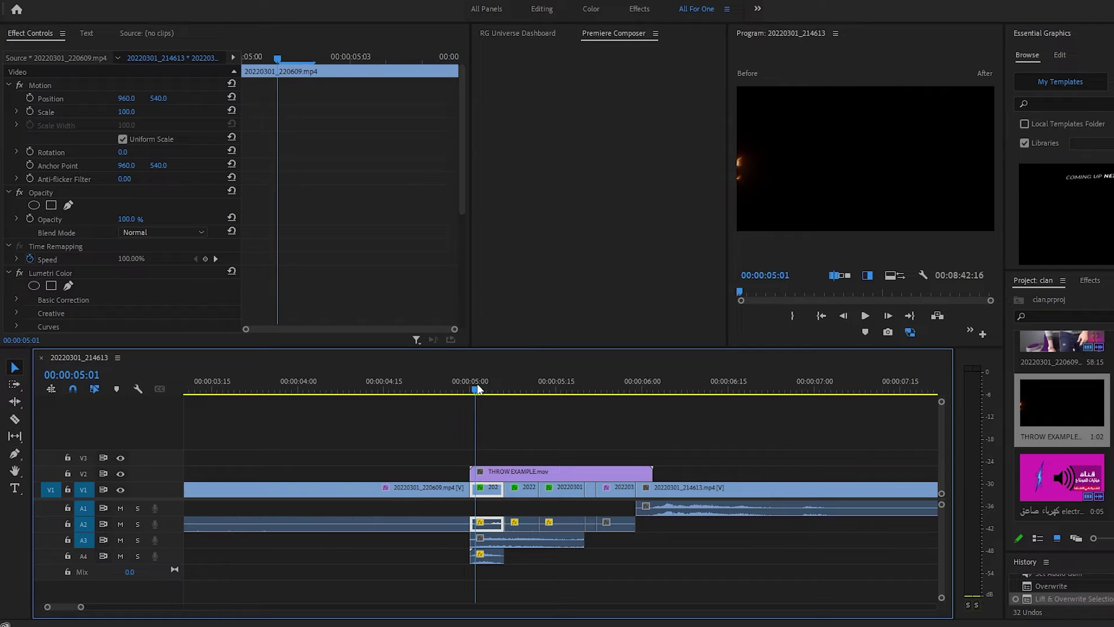
key(Right)
key(Right)
key(Right)
key(Right)
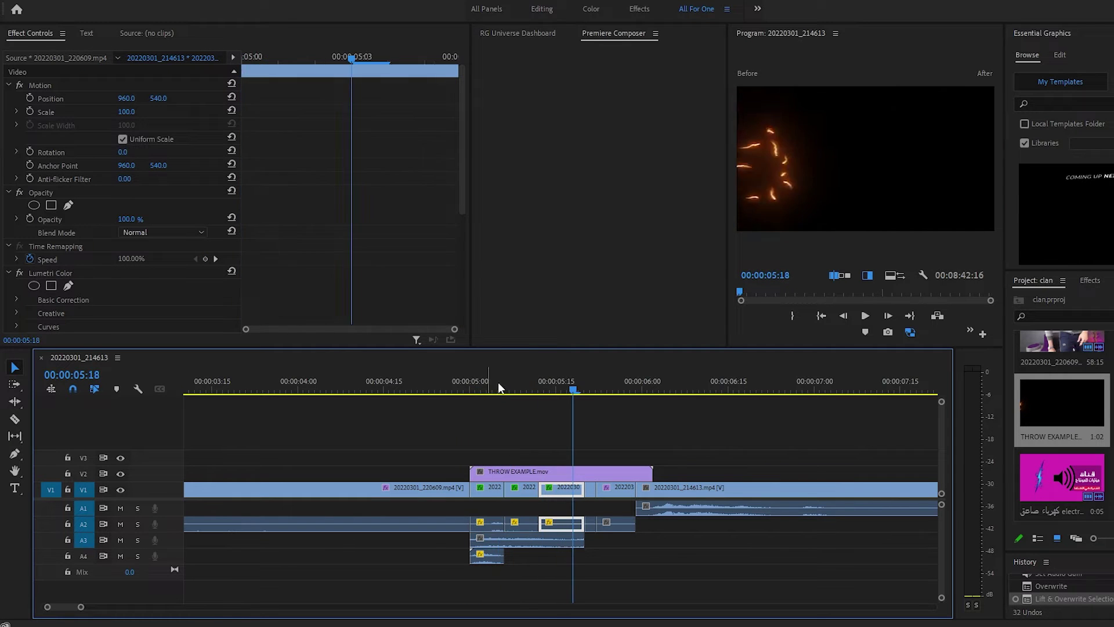
key(Right)
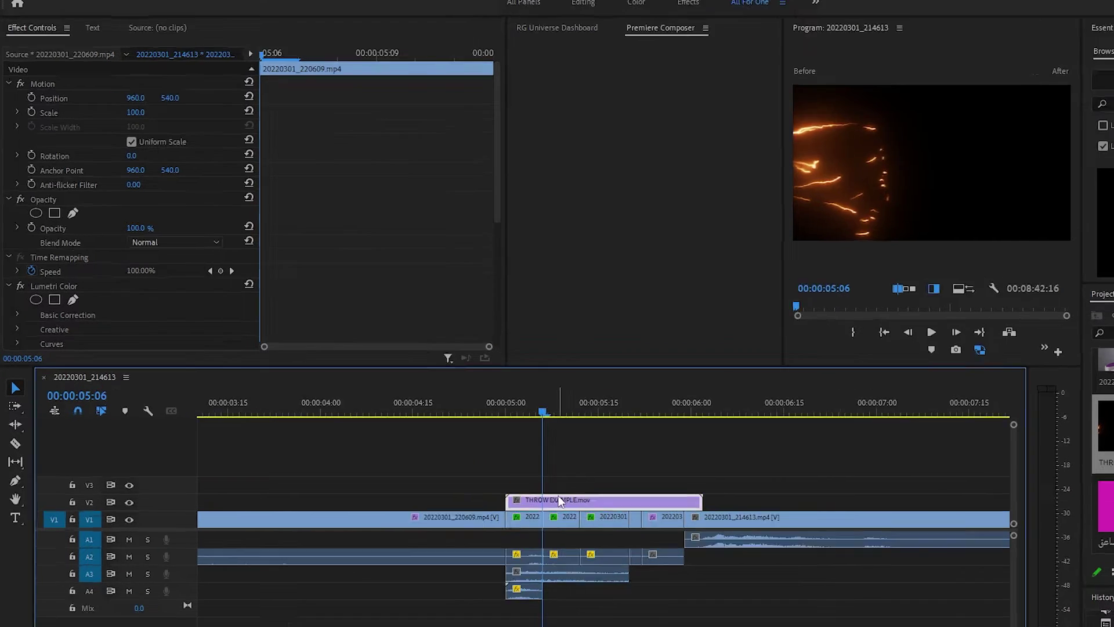
Set the THROW EXAMPLE overlay's blend mode to Lighten
click(560, 500)
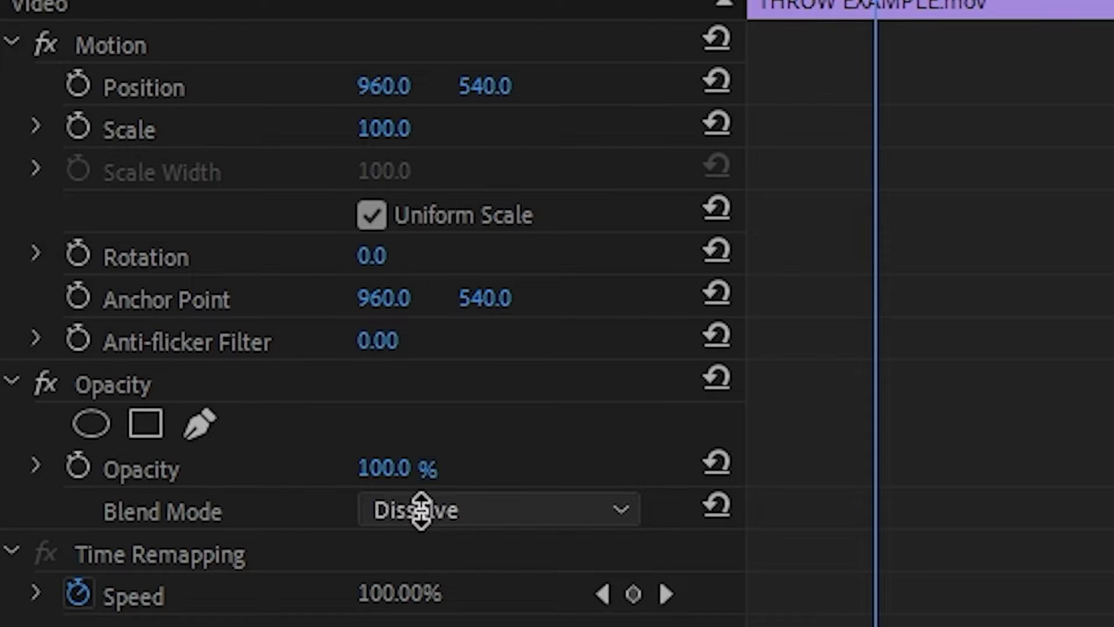
click(462, 513)
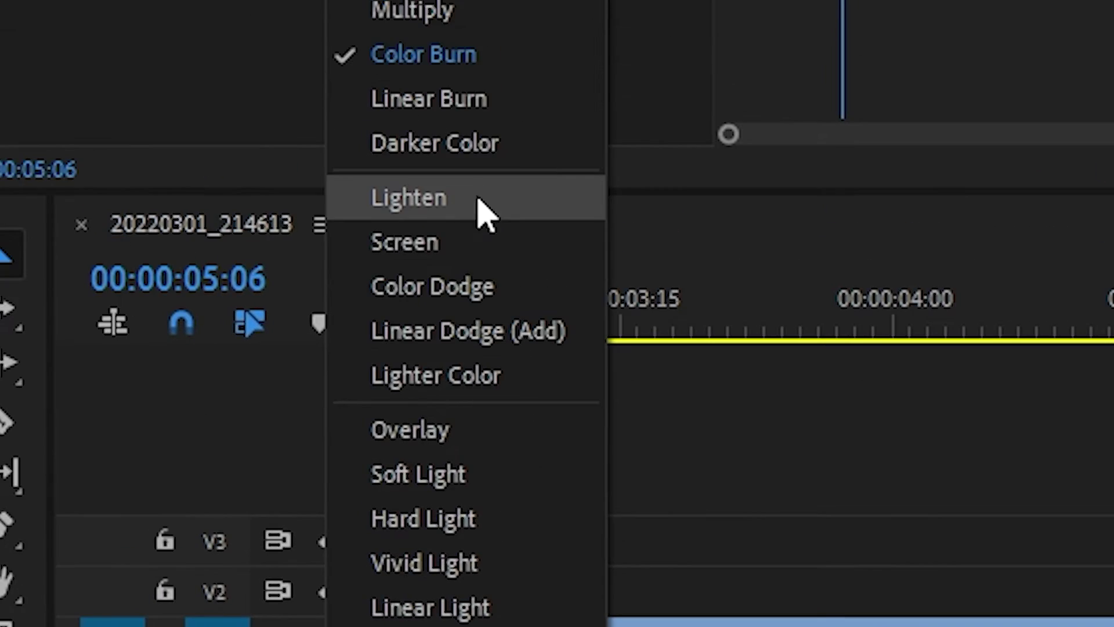
click(477, 203)
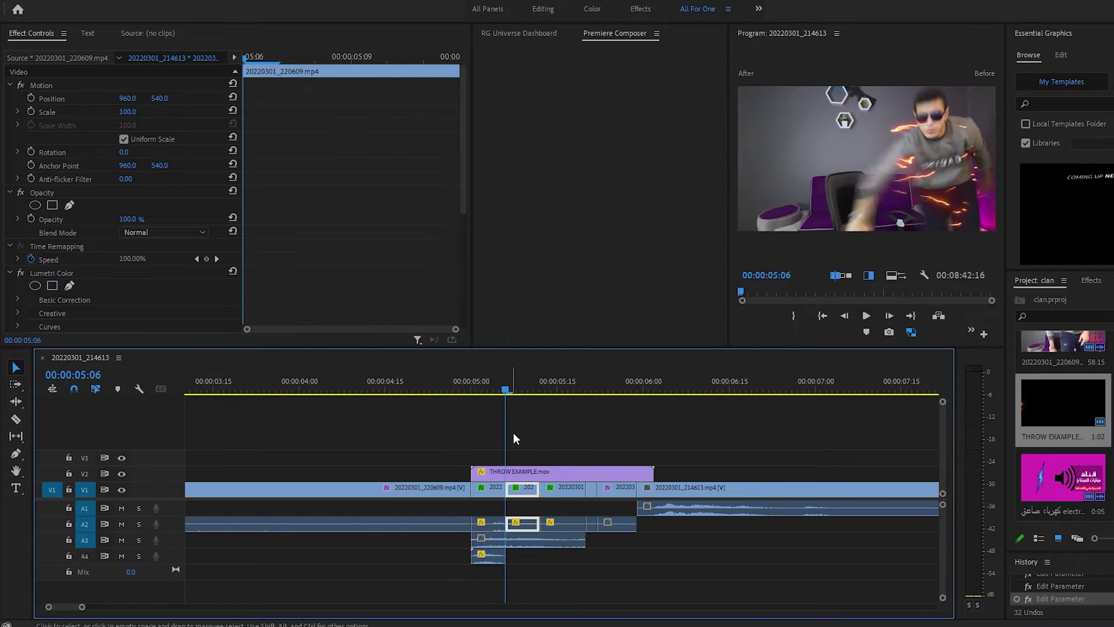
Insert LOOP EXAMPLE on V3, move it to start near 05:00, and shorten its end
key(period)
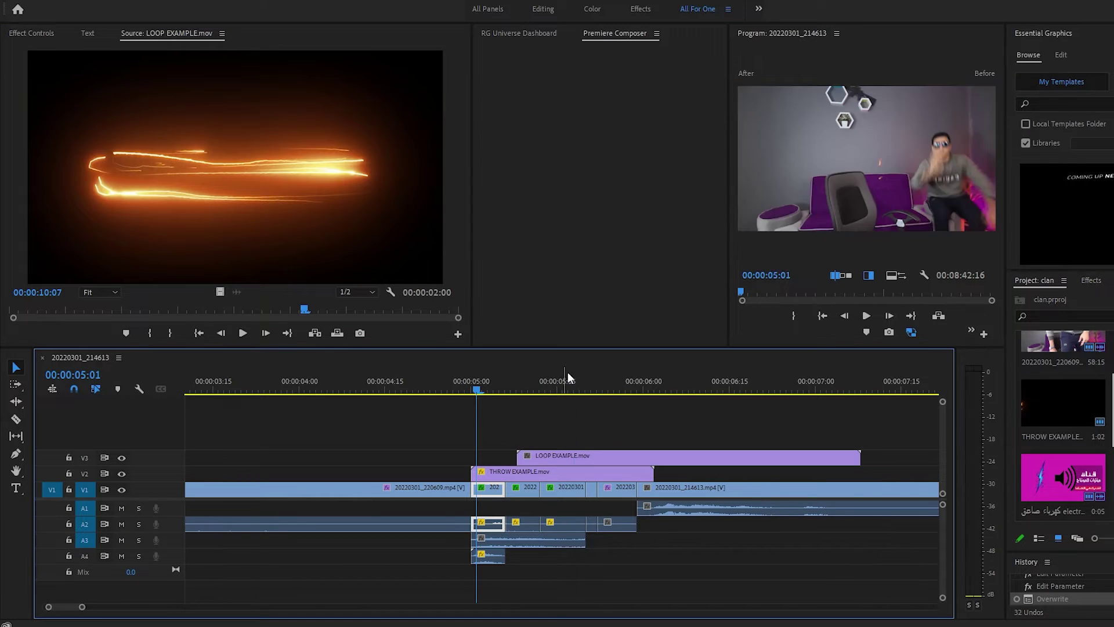
click(685, 389)
drag(699, 458, 654, 457)
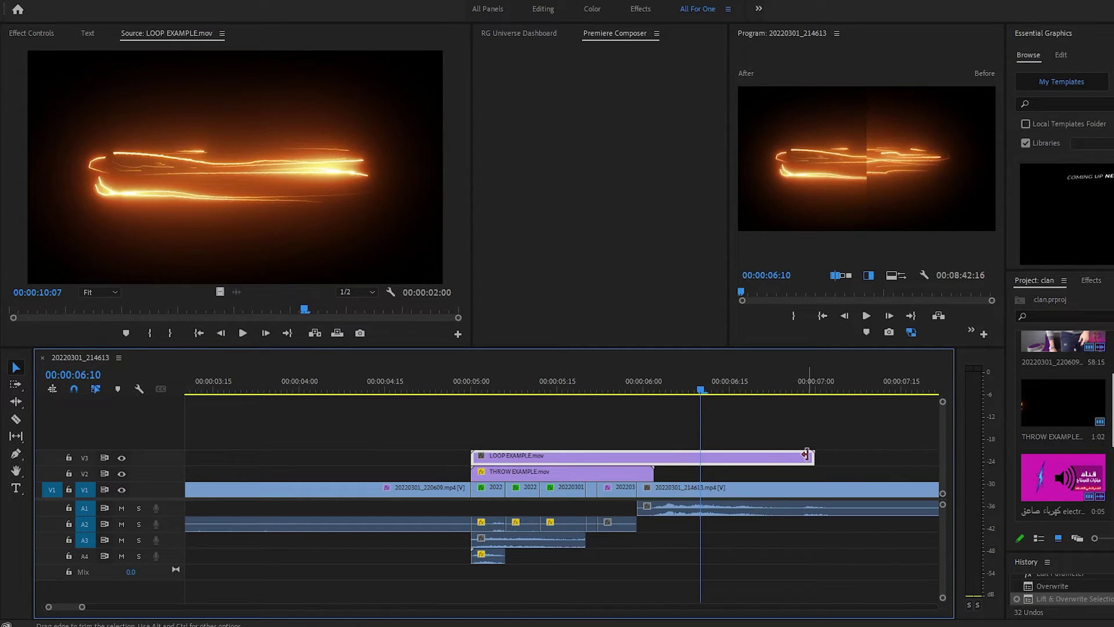
drag(814, 457, 577, 459)
click(26, 34)
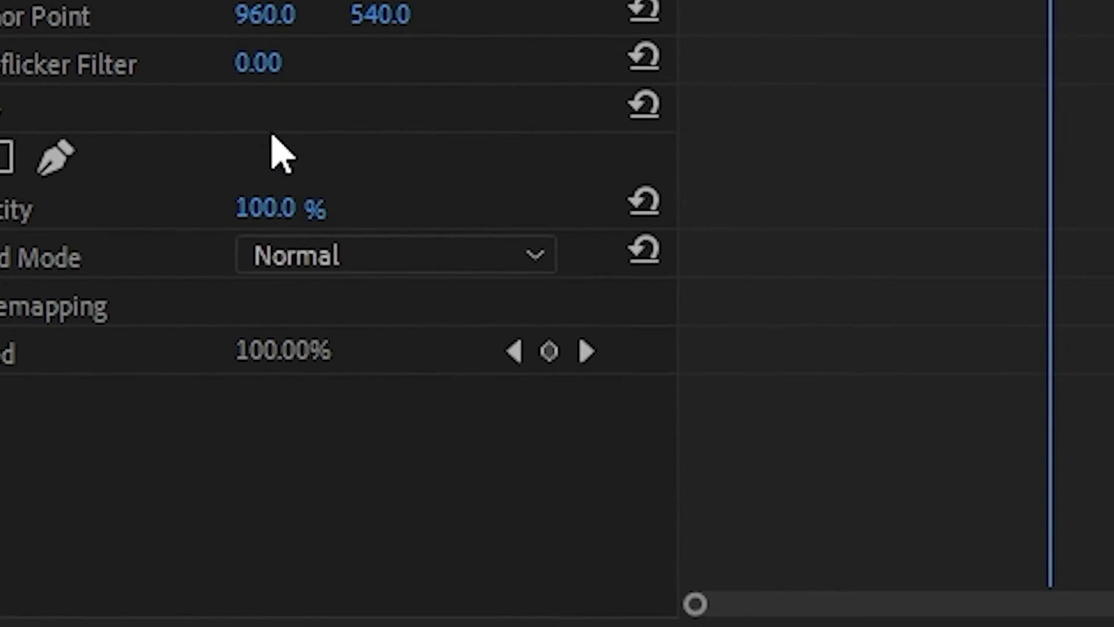
Browse the Blend Mode options and select the LOOP EXAMPLE overlay at frame 05:04
scroll(287, 227, down, 2)
scroll(286, 228, down, 3)
scroll(286, 228, down, 1)
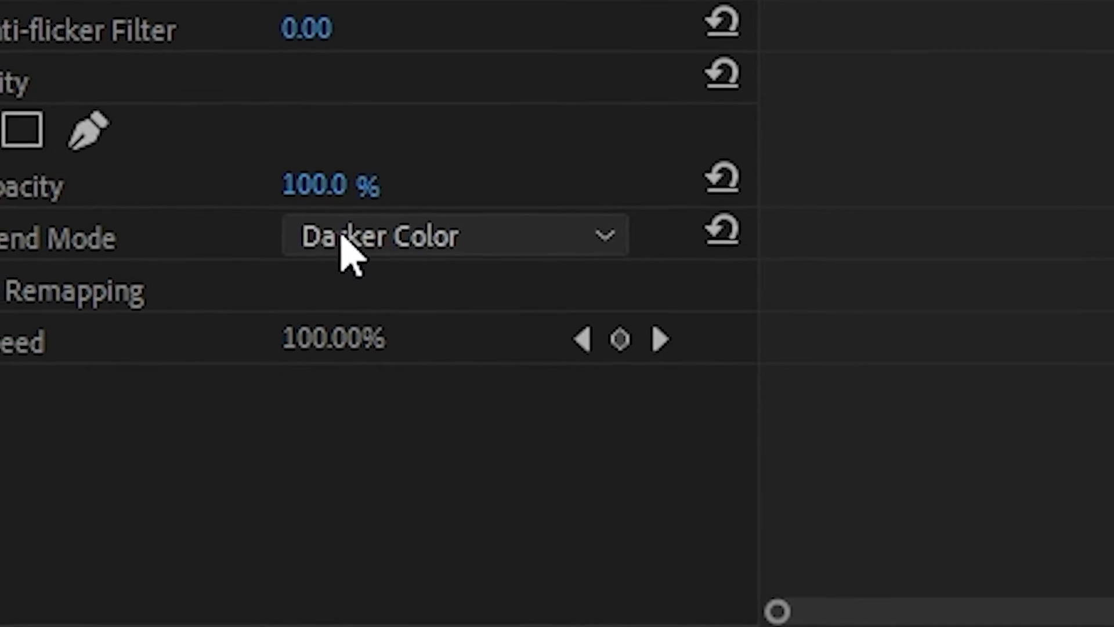
drag(479, 384, 493, 384)
double_click(506, 456)
click(901, 128)
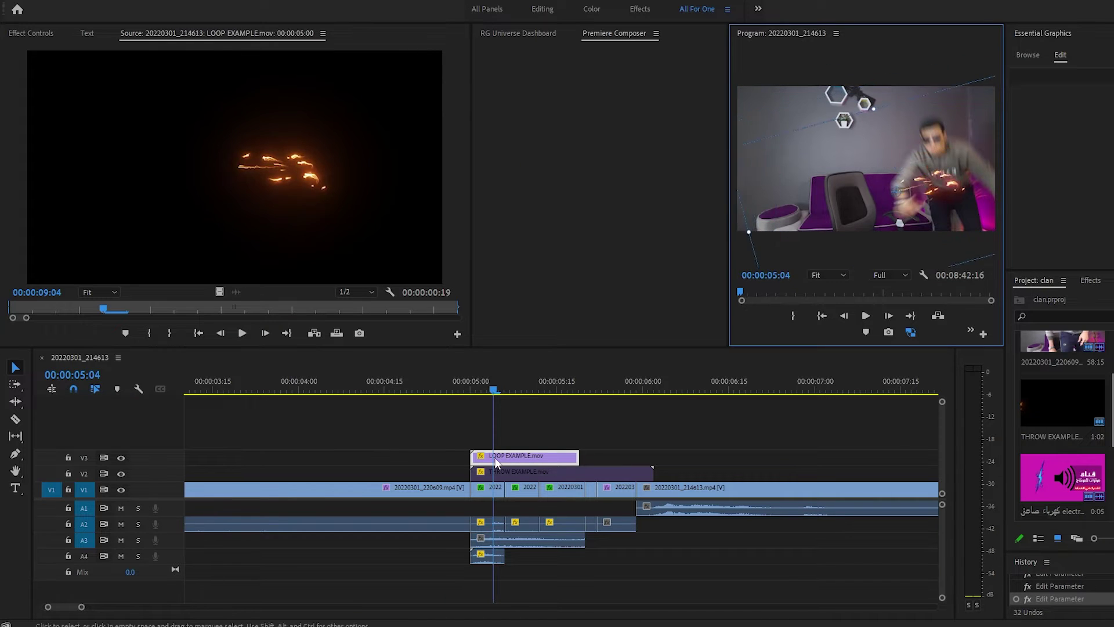
Trim the LOOP EXAMPLE clip's start later to about 05:10
mouse_move(541, 383)
mouse_down()
mouse_move(486, 386)
mouse_move(579, 386)
mouse_up()
drag(471, 457, 523, 456)
drag(505, 385, 545, 385)
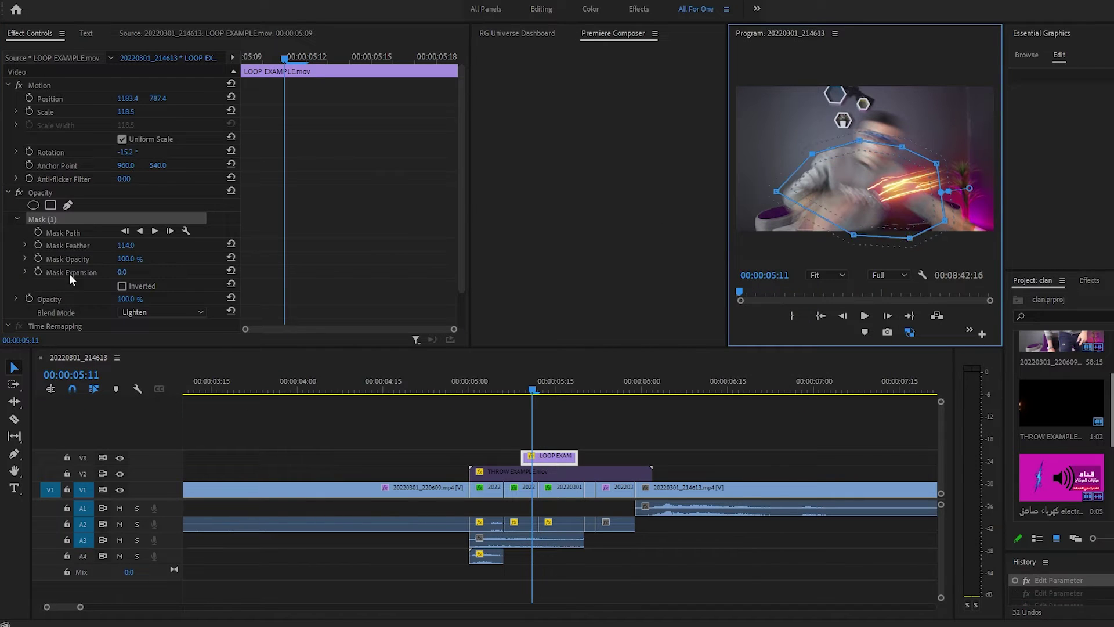
Shape the pen mask around the fiery streak with feather 114, keyframing it frame by frame
drag(926, 191, 869, 231)
key(Right)
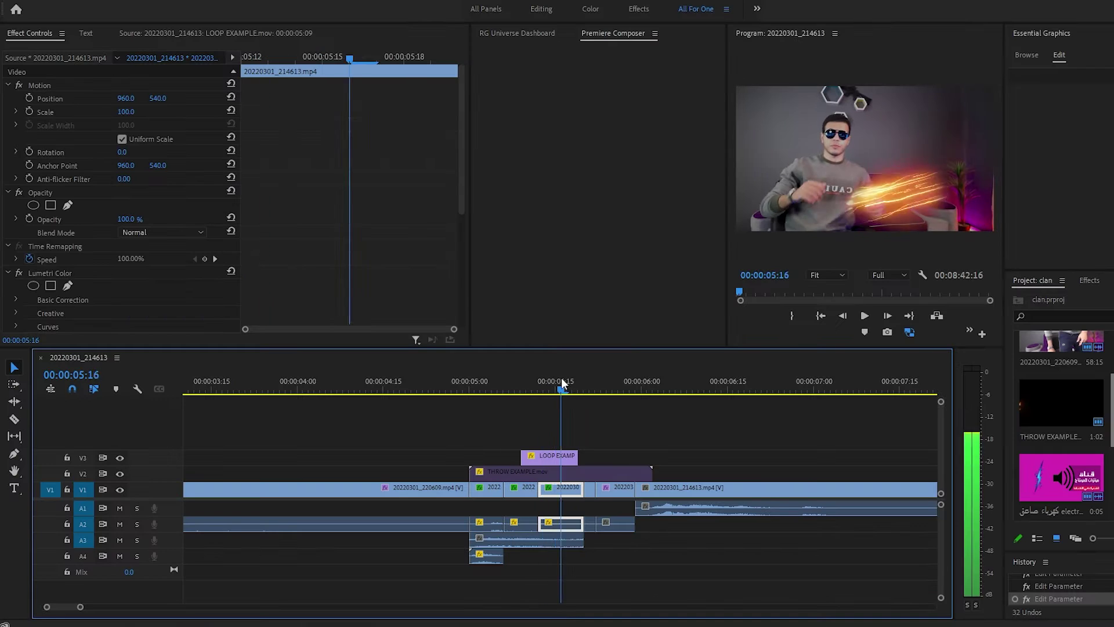
drag(126, 245, 198, 241)
click(539, 391)
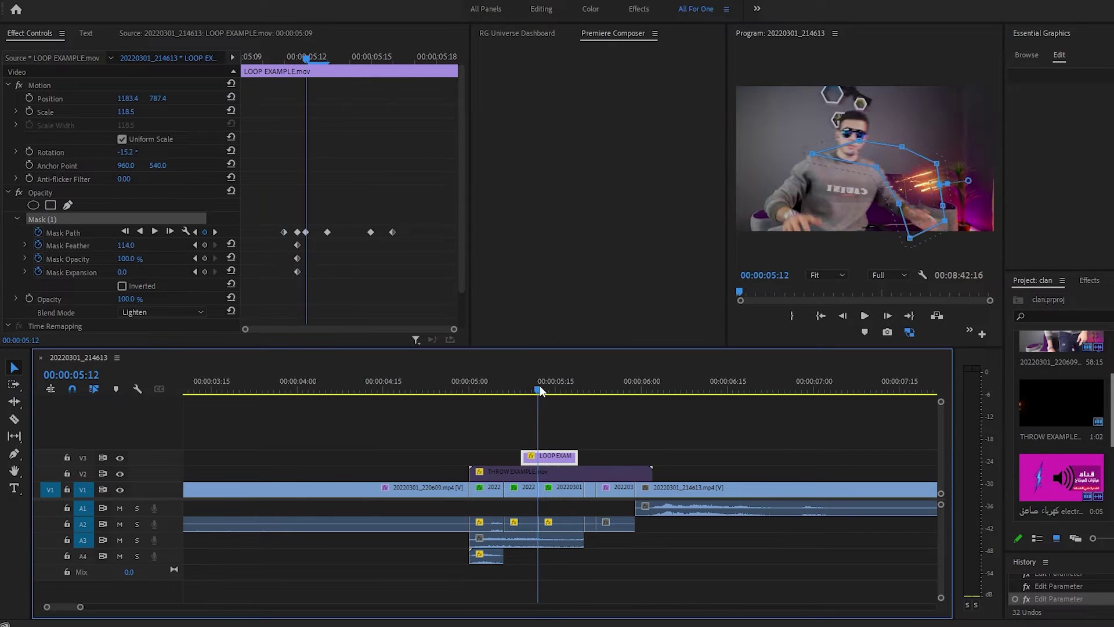
key(Right)
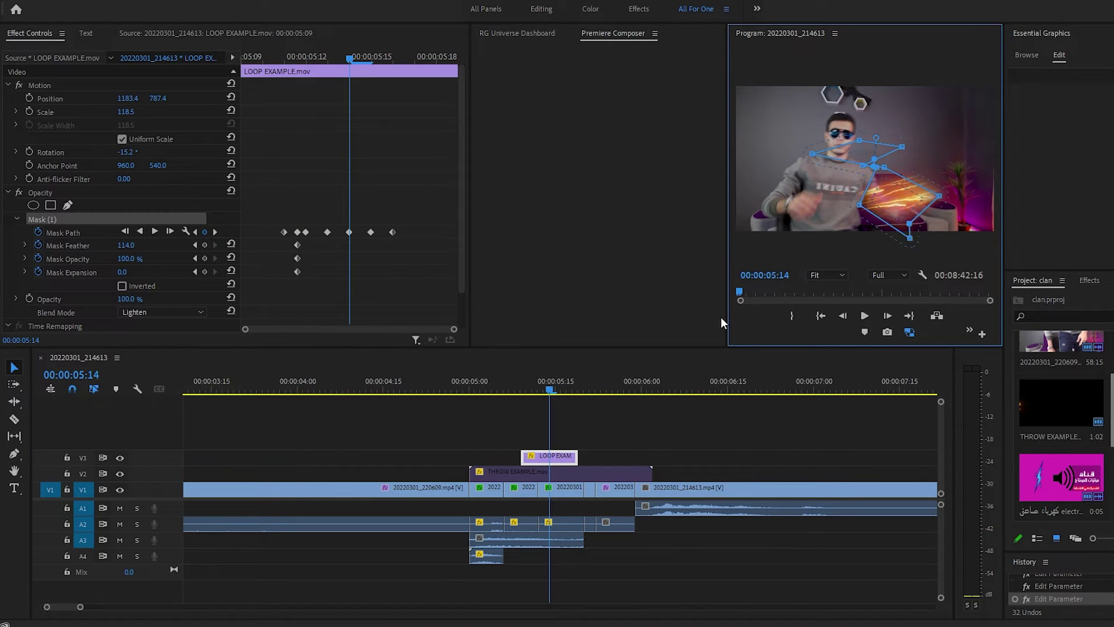
key(Left)
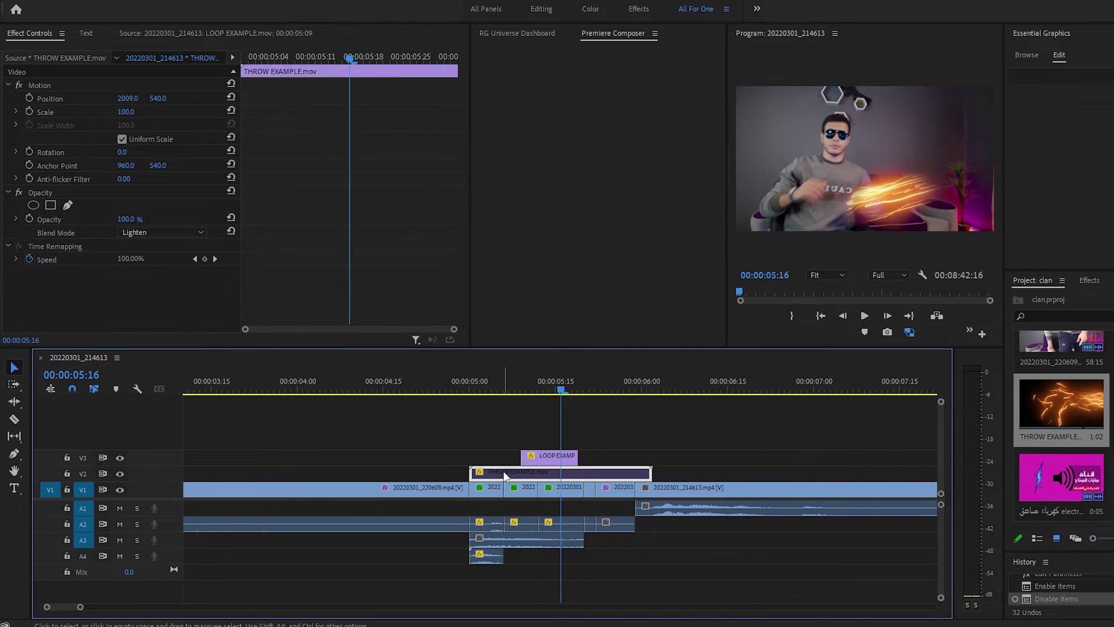
Re-enable the THROW EXAMPLE clip and return the playhead to the transition start
right_click(506, 471)
click(537, 231)
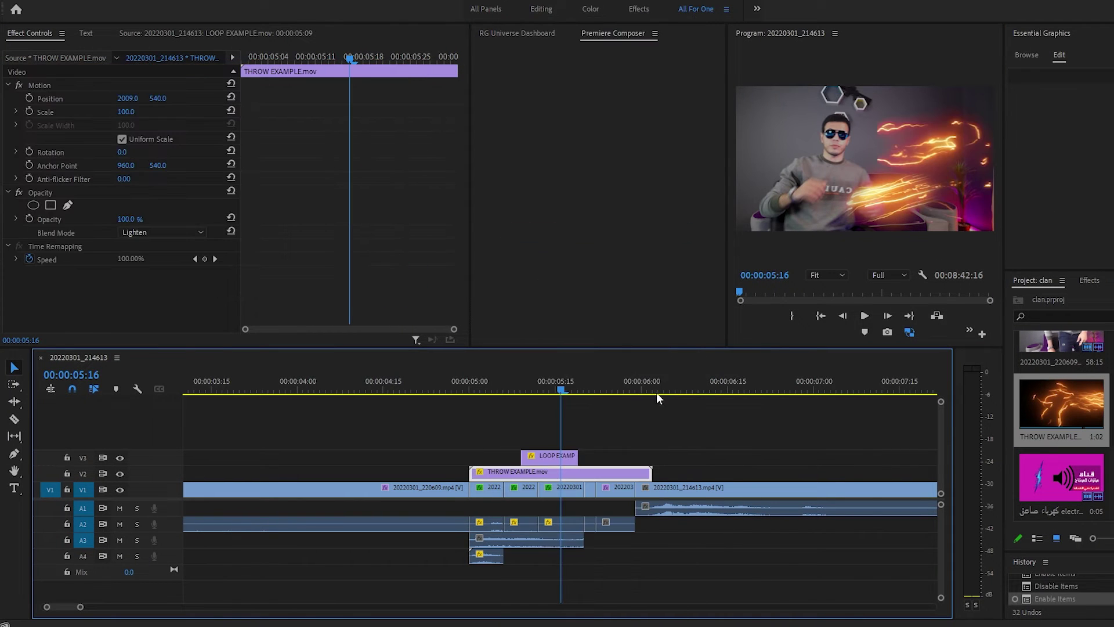
mouse_move(509, 384)
mouse_down()
mouse_move(482, 380)
mouse_move(515, 383)
mouse_up()
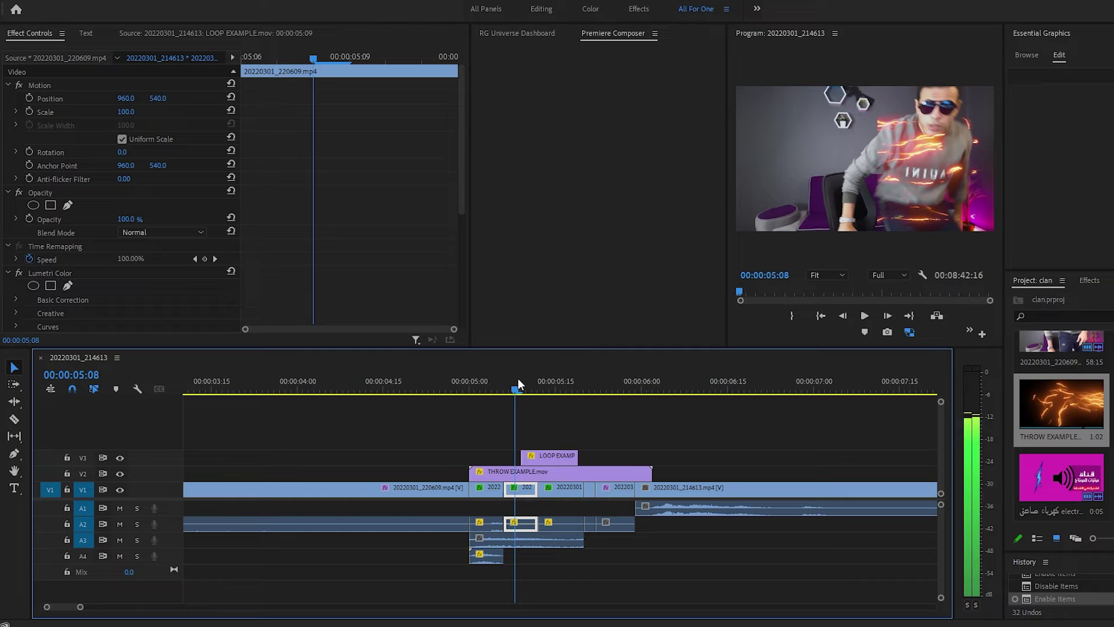
Set Position and Scale keyframes on the THROW EXAMPLE overlay (Position 1942.5, 668.5, Scale 78.9)
click(940, 178)
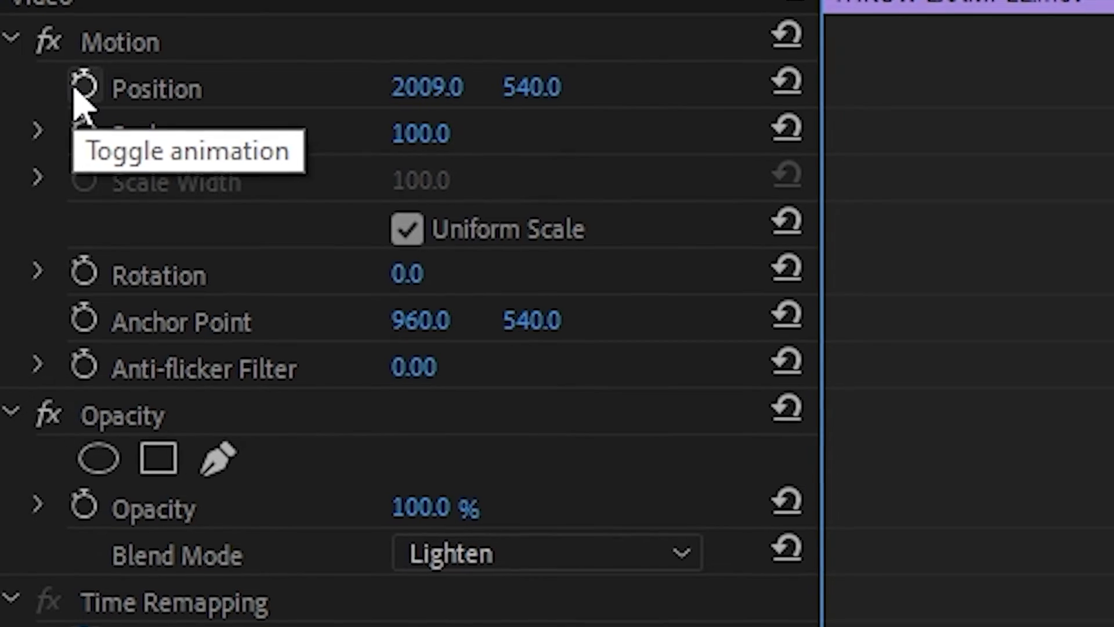
click(81, 88)
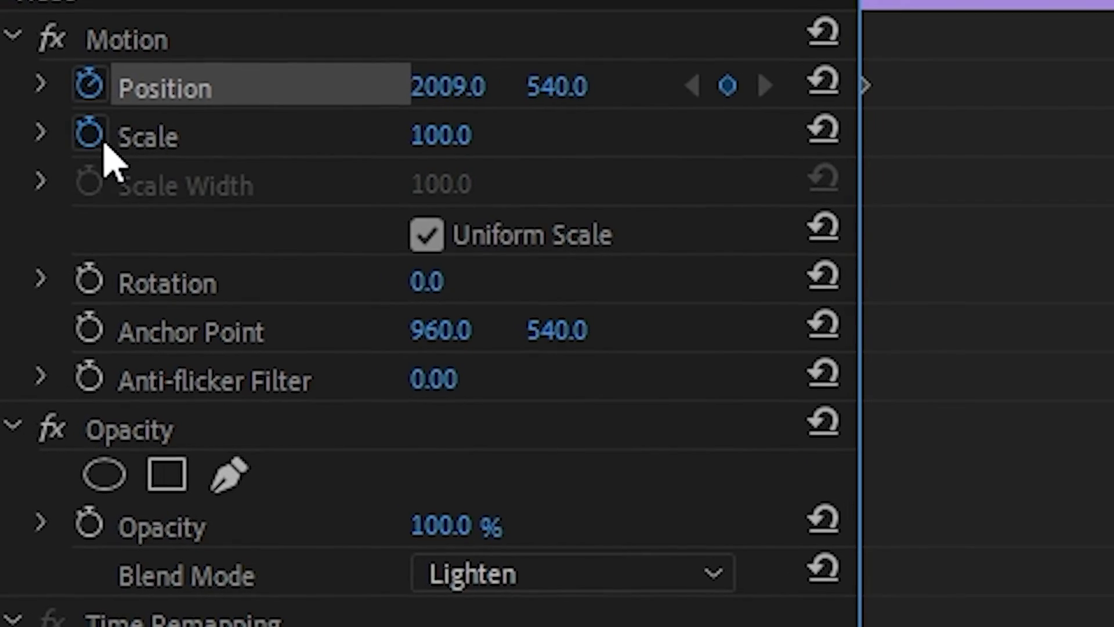
click(82, 132)
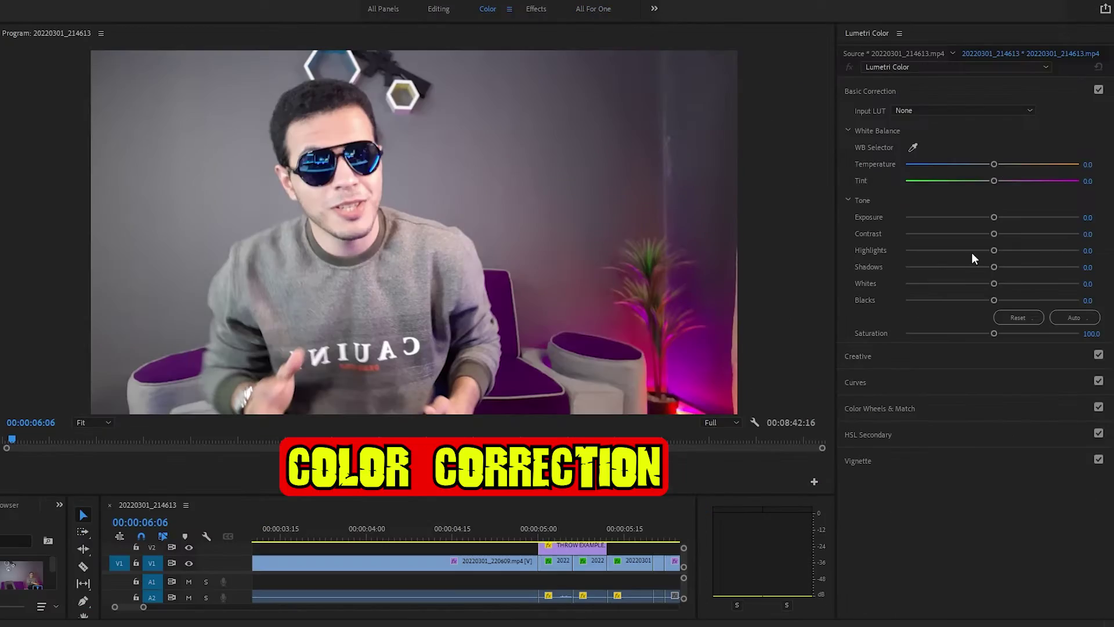
Darken the shot by lowering Lumetri Highlights, Shadows and Whites, then place an ellipse mask over the person
drag(982, 217, 982, 250)
drag(994, 267, 980, 267)
drag(994, 283, 986, 283)
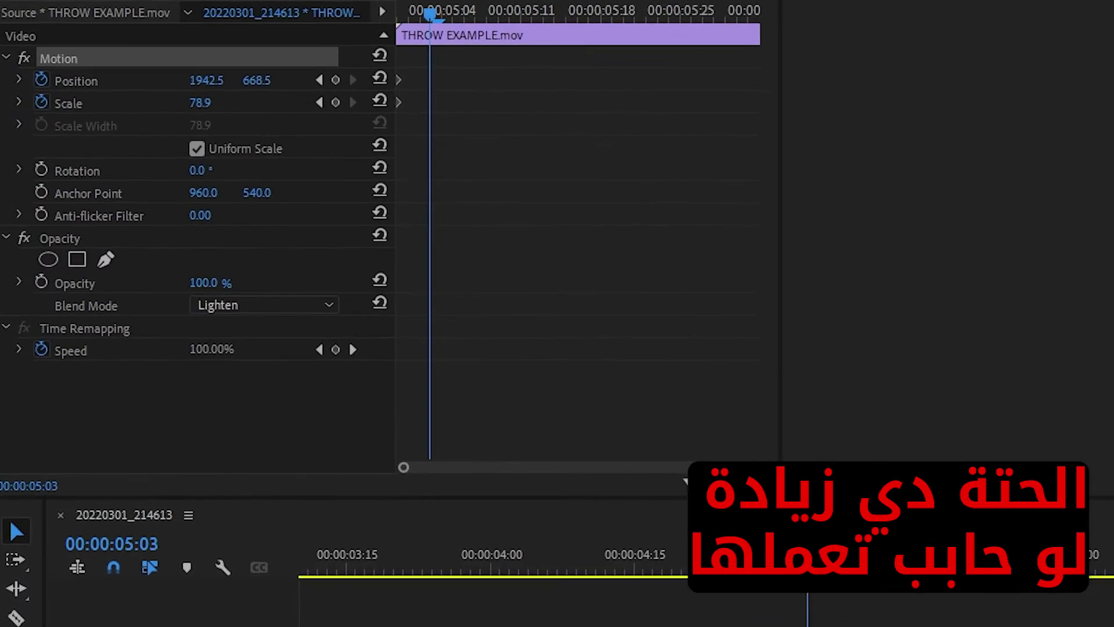
click(60, 302)
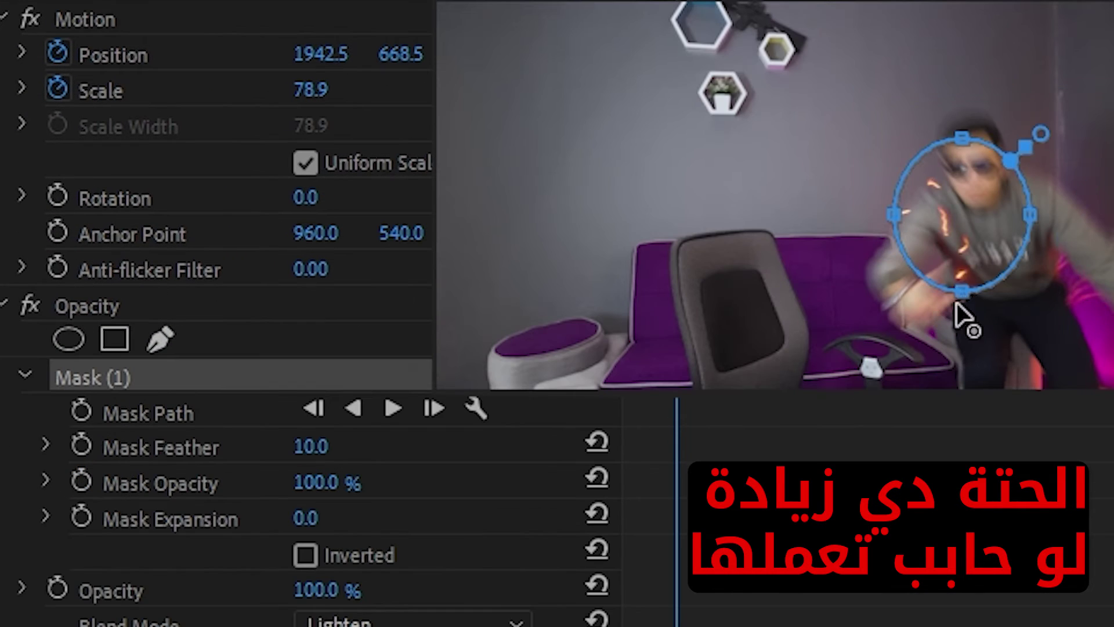
drag(1048, 145, 1010, 139)
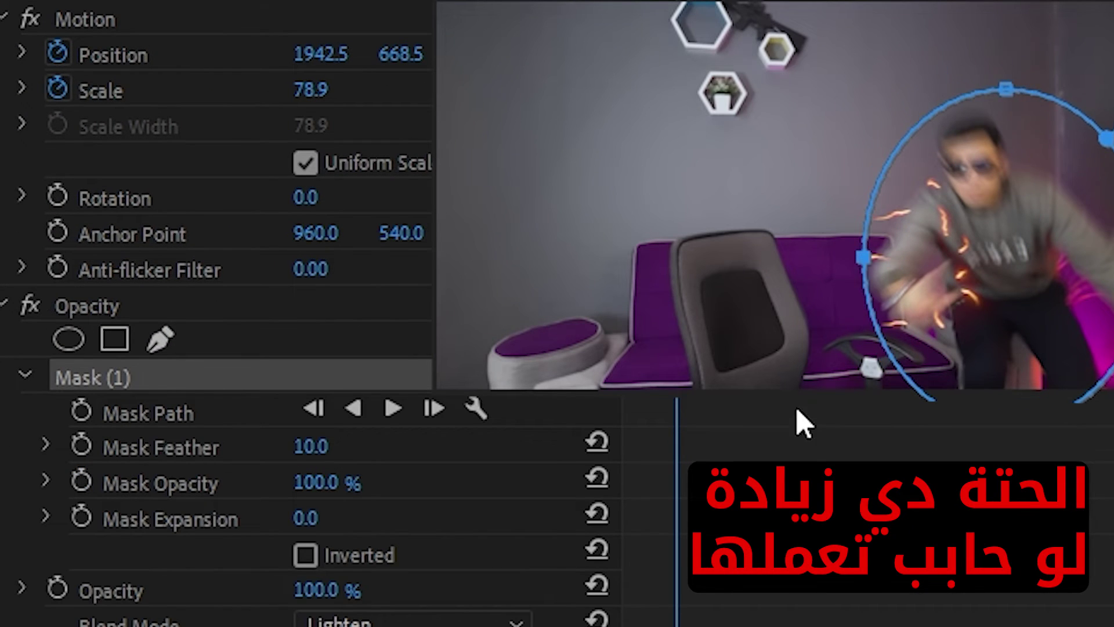